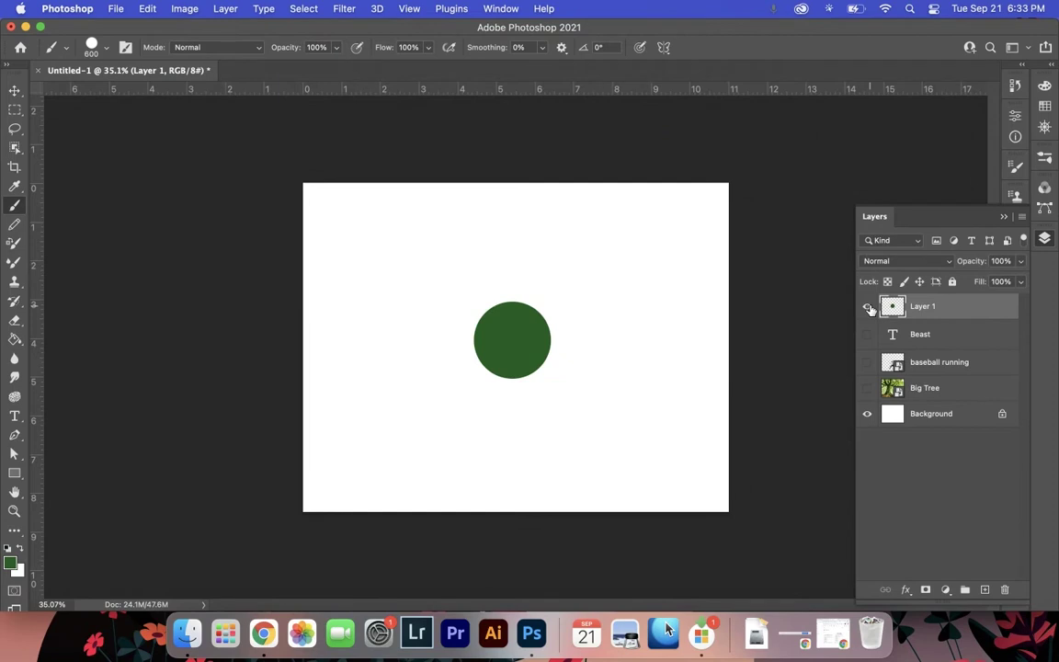
# Step: Paint a broad green blob across the middle and lower part of the canvas on Layer 1, and hide that layer
pyautogui.moveTo(520, 348)
pyautogui.mouseDown()
pyautogui.moveTo(473, 398)
pyautogui.moveTo(406, 398)
pyautogui.moveTo(408, 365)
pyautogui.moveTo(449, 410)
pyautogui.moveTo(593, 402)
pyautogui.mouseUp()
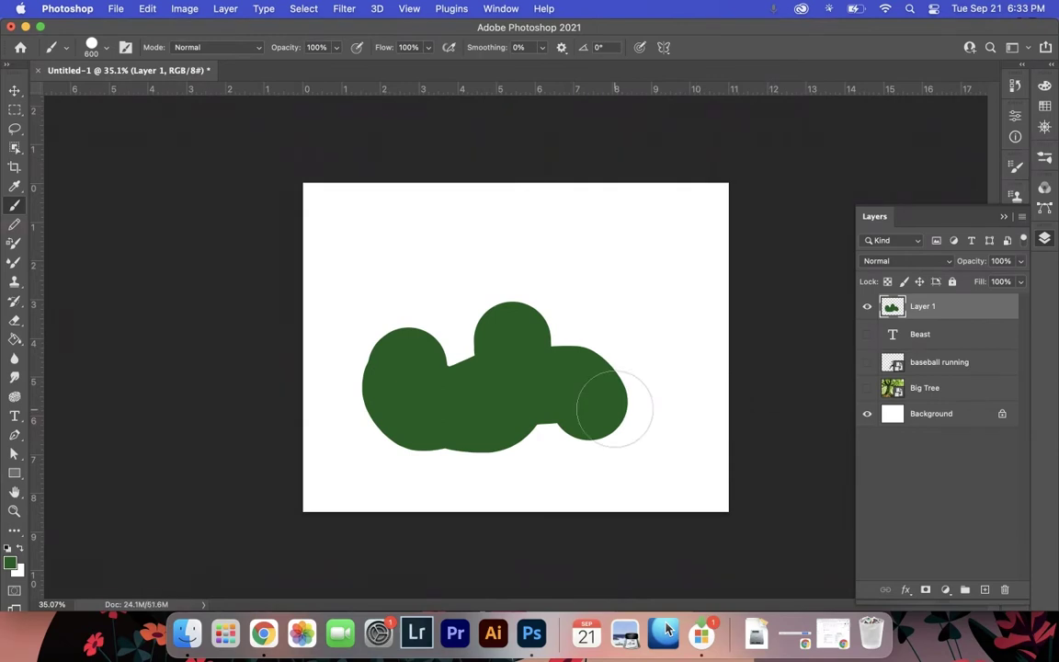
pyautogui.click(867, 307)
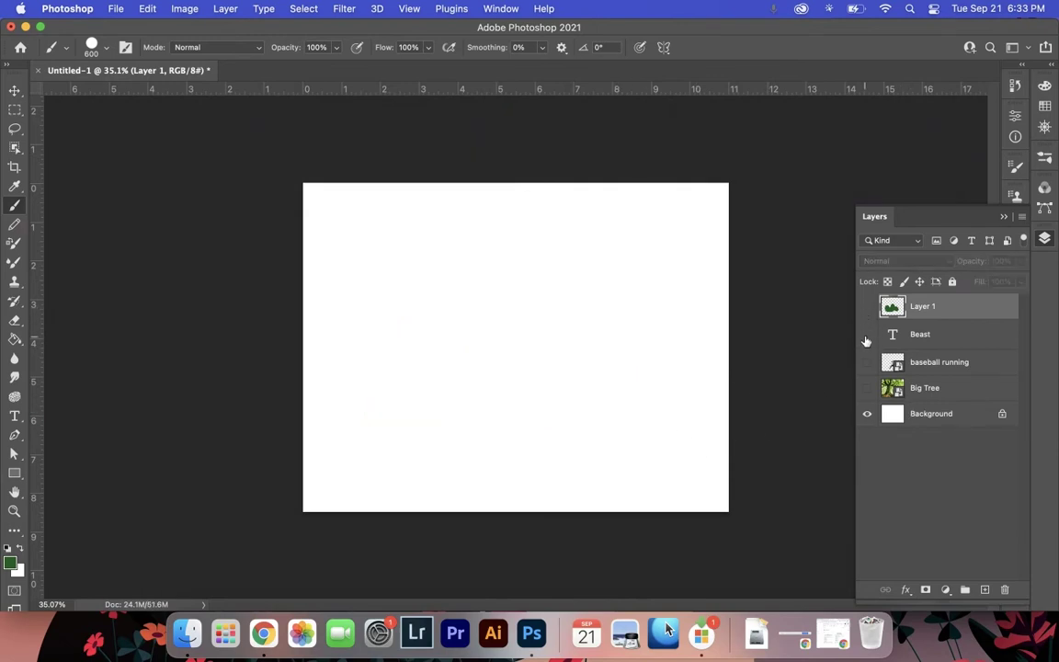
# Step: Preview the Beast, baseball running and Big Tree layers one at a time, hiding each one again
pyautogui.click(867, 334)
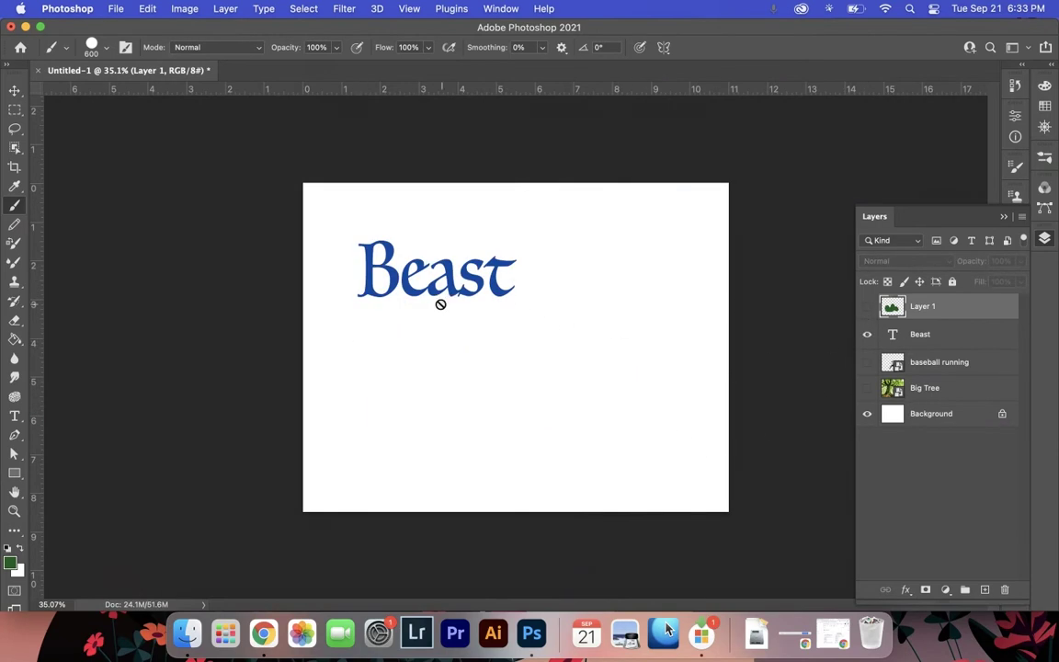
pyautogui.click(867, 335)
pyautogui.click(867, 362)
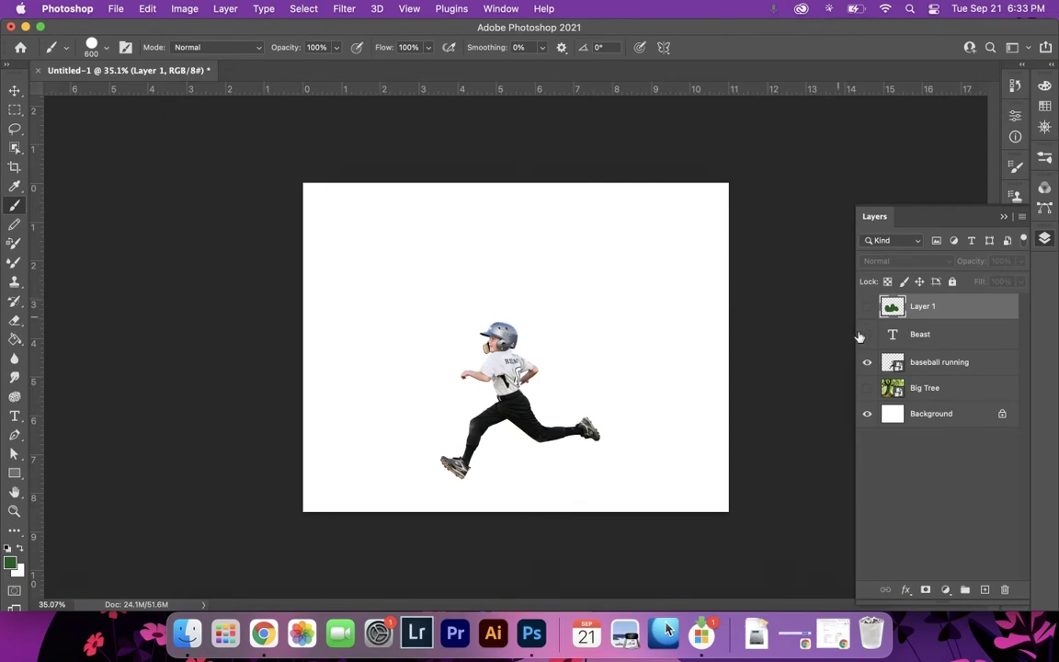
pyautogui.click(868, 362)
pyautogui.click(867, 388)
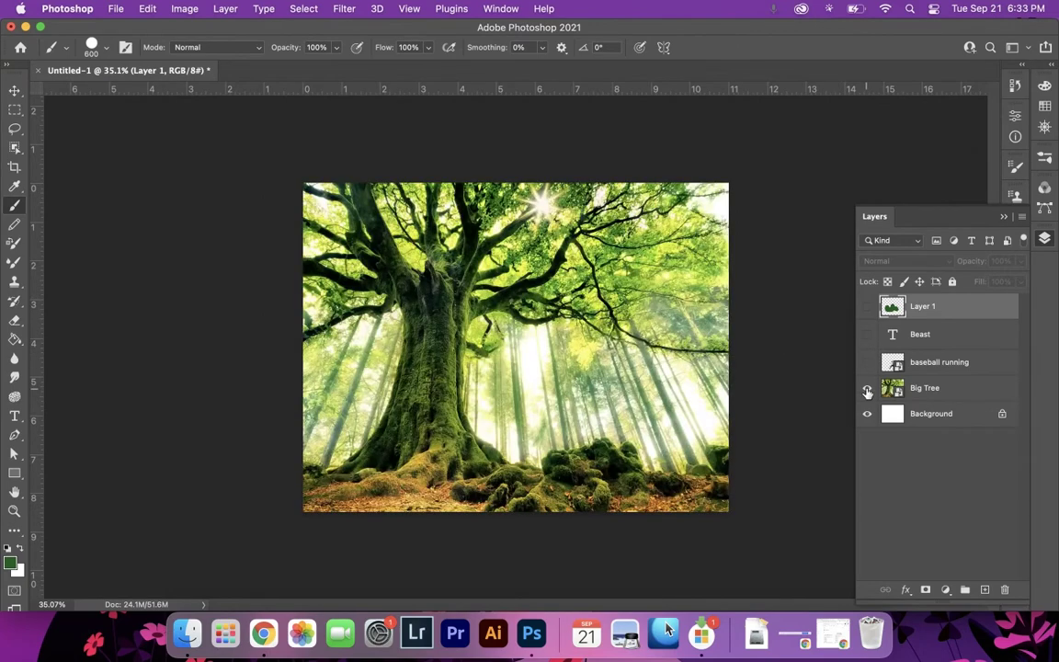
pyautogui.click(868, 388)
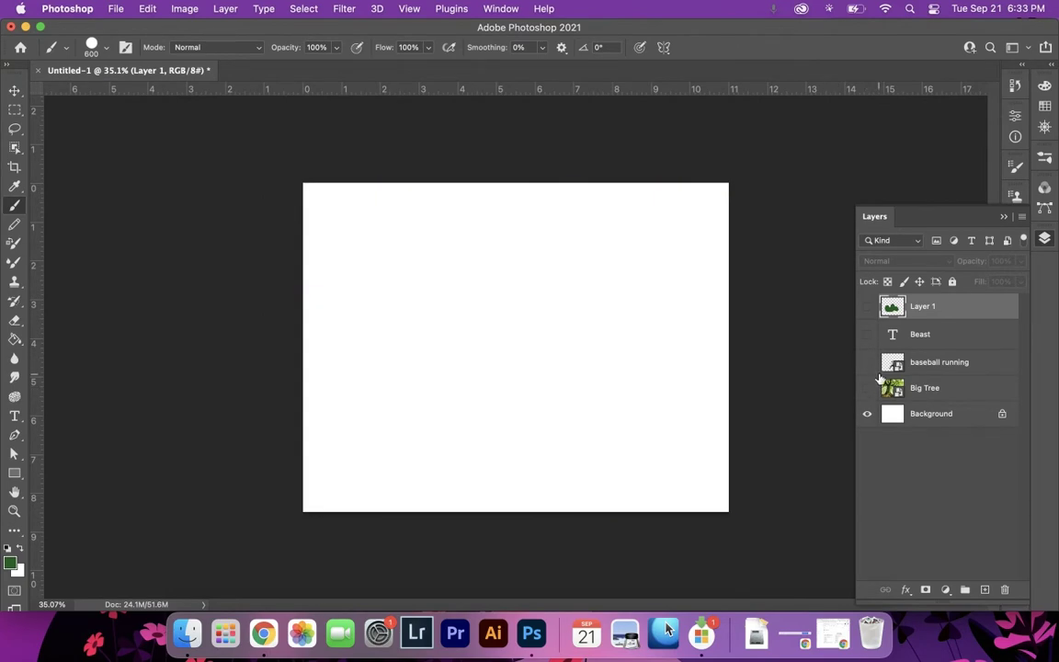
# Step: Show the Beast text layer and add a Drop Shadow effect to it
pyautogui.click(909, 335)
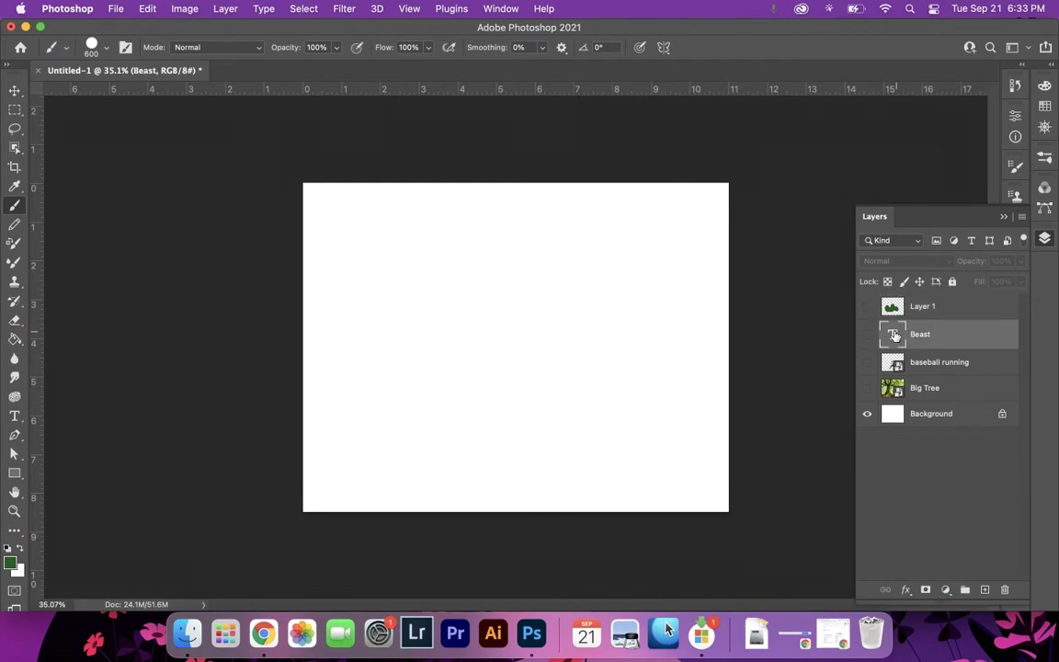
pyautogui.click(868, 337)
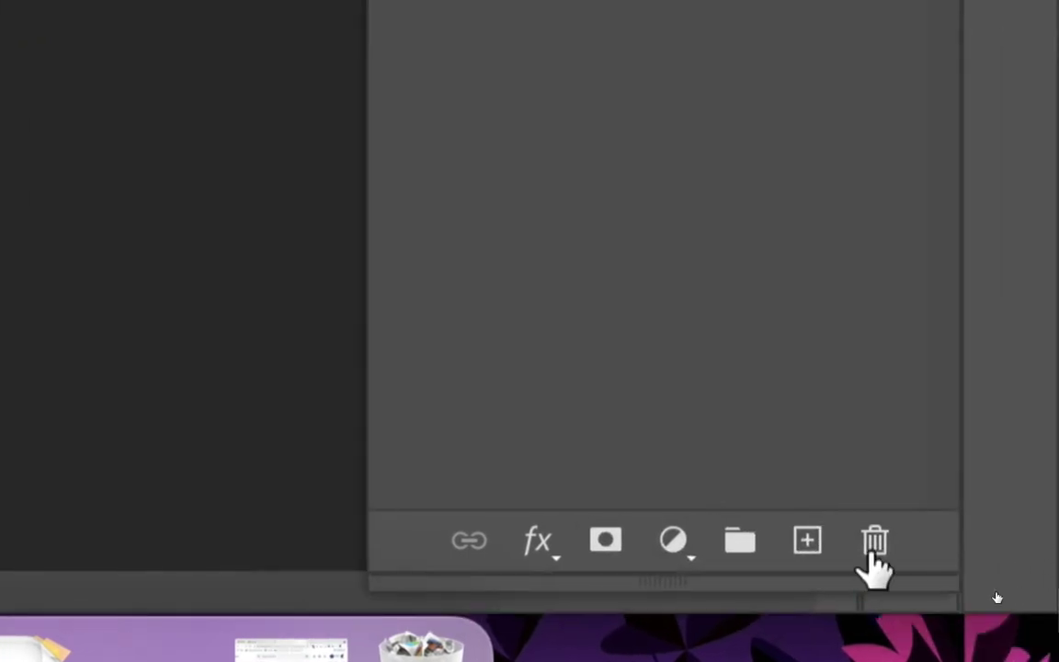
pyautogui.click(541, 545)
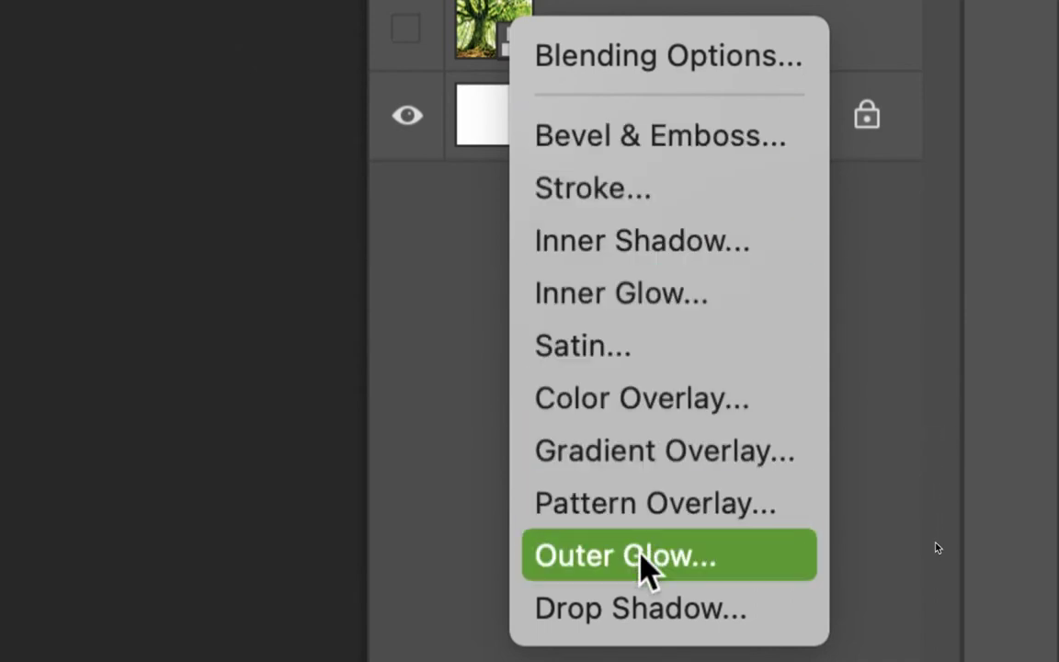
pyautogui.click(632, 609)
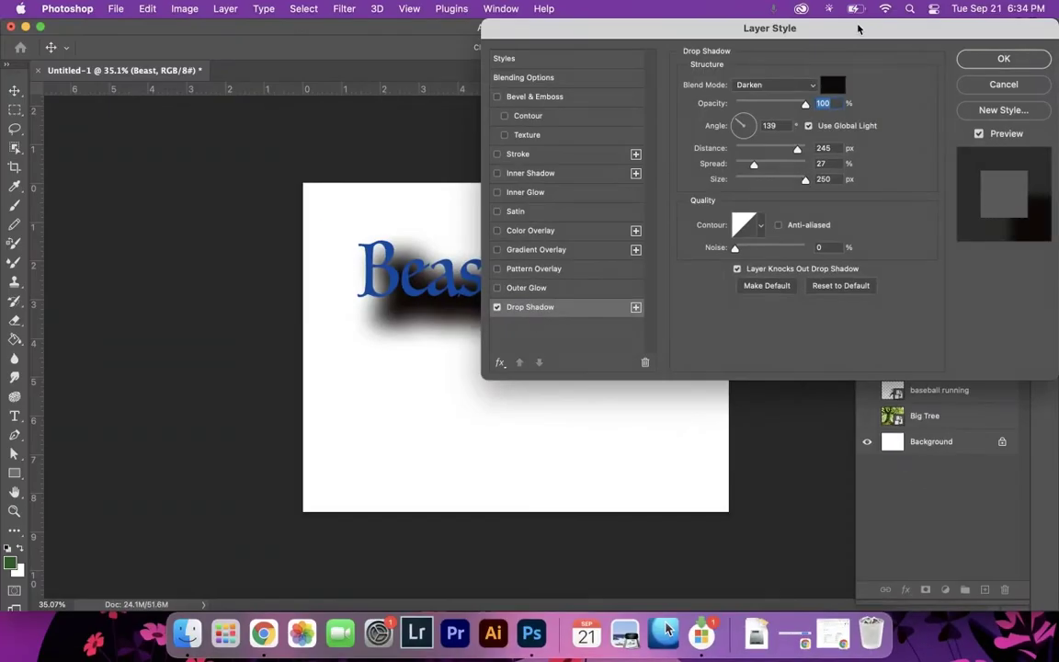
pyautogui.moveTo(858, 28); pyautogui.dragTo(807, 97)
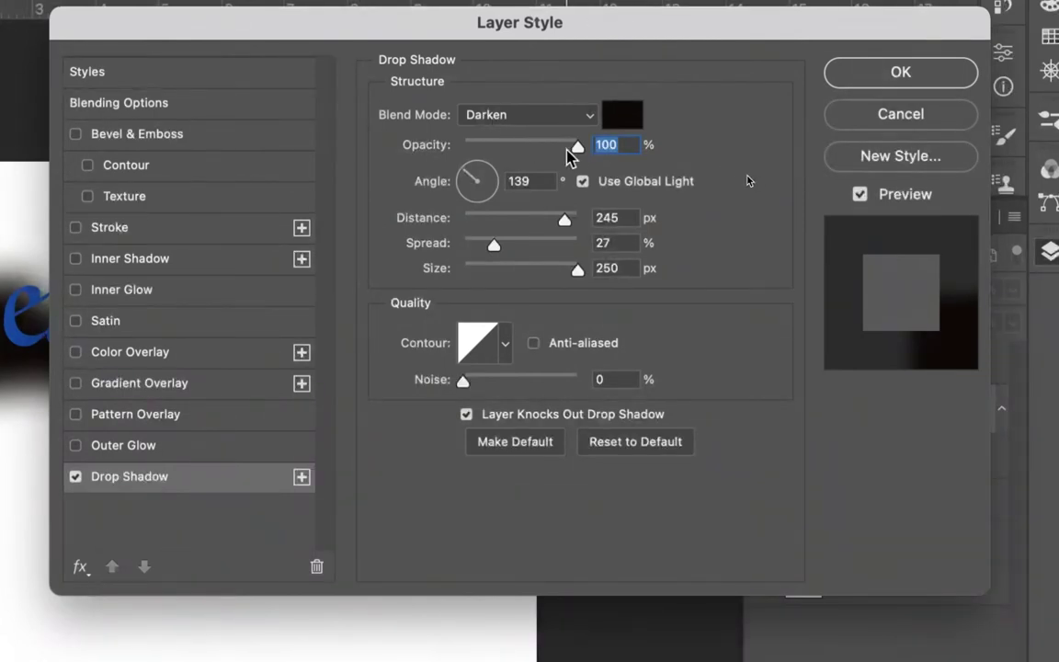
# Step: Set the drop shadow's opacity to 51%, angle to 48° and distance to 89 px, and apply the effect
pyautogui.moveTo(579, 147); pyautogui.dragTo(521, 147)
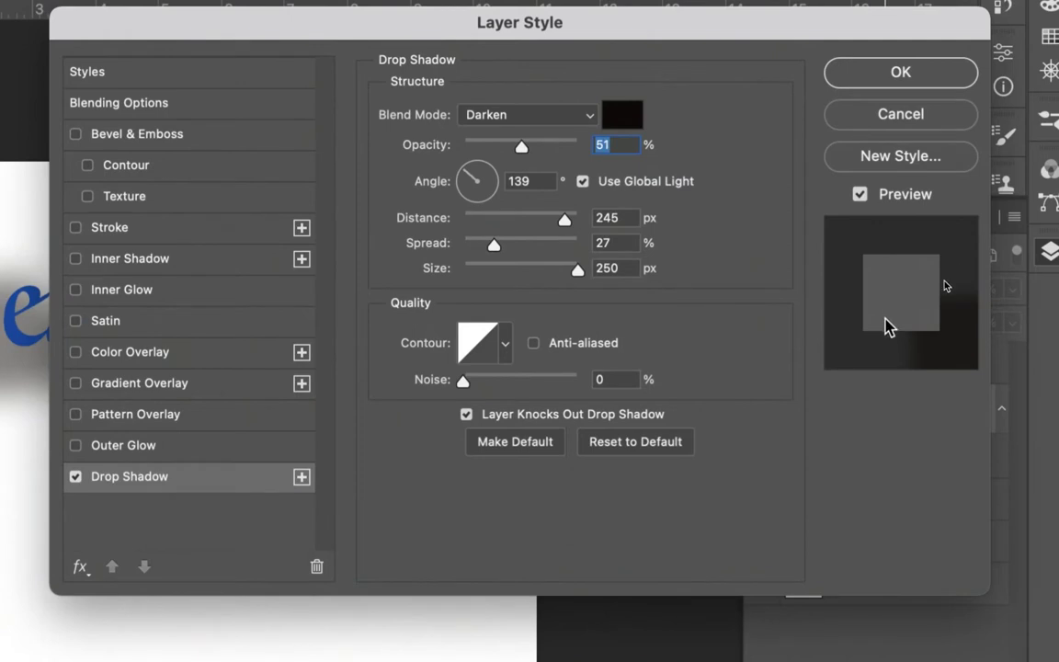
pyautogui.moveTo(476, 180)
pyautogui.mouseDown()
pyautogui.moveTo(512, 181)
pyautogui.moveTo(470, 179)
pyautogui.moveTo(495, 183)
pyautogui.mouseUp()
pyautogui.moveTo(564, 218)
pyautogui.mouseDown()
pyautogui.moveTo(534, 222)
pyautogui.moveTo(562, 225)
pyautogui.moveTo(549, 223)
pyautogui.mouseUp()
pyautogui.moveTo(492, 249)
pyautogui.mouseDown()
pyautogui.moveTo(539, 248)
pyautogui.moveTo(494, 246)
pyautogui.mouseUp()
pyautogui.moveTo(572, 269); pyautogui.dragTo(609, 281)
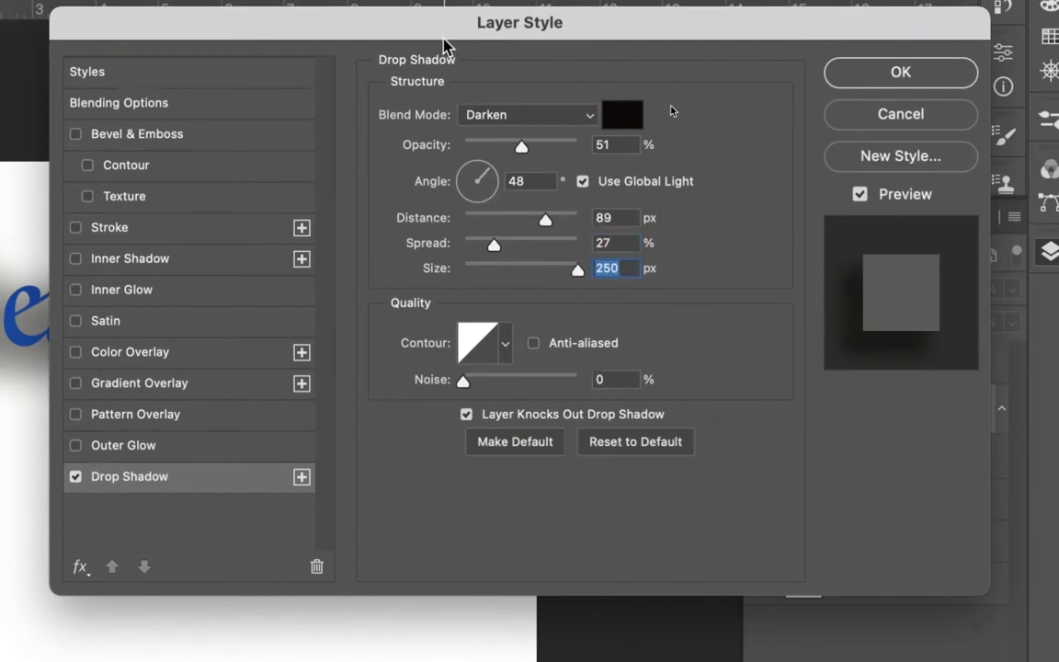
pyautogui.moveTo(509, 19); pyautogui.dragTo(511, 23)
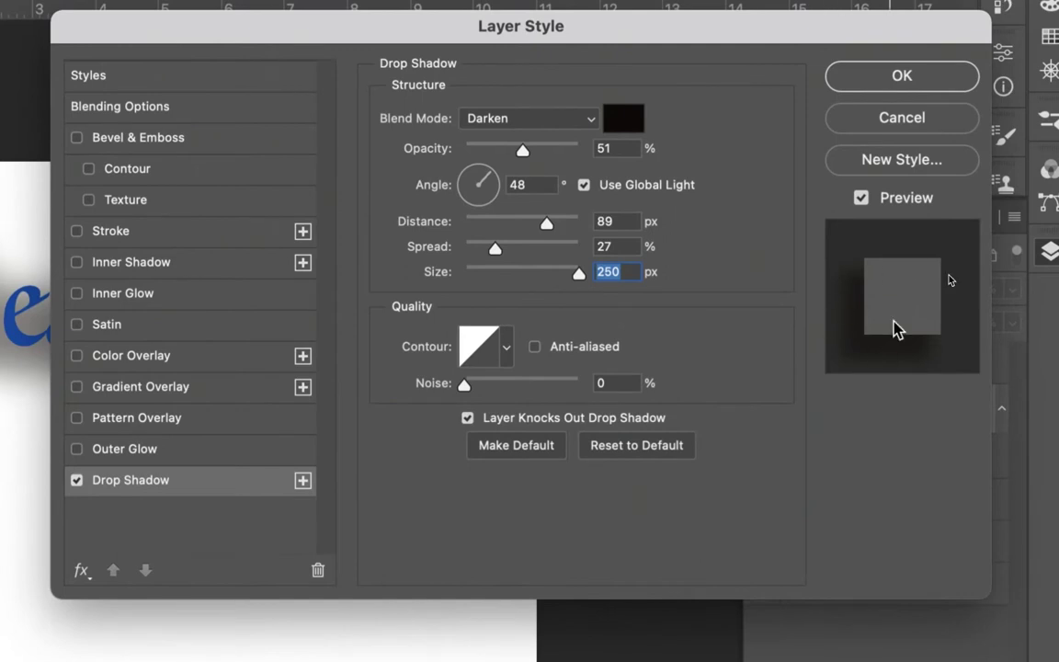
pyautogui.moveTo(442, 24); pyautogui.dragTo(654, 19)
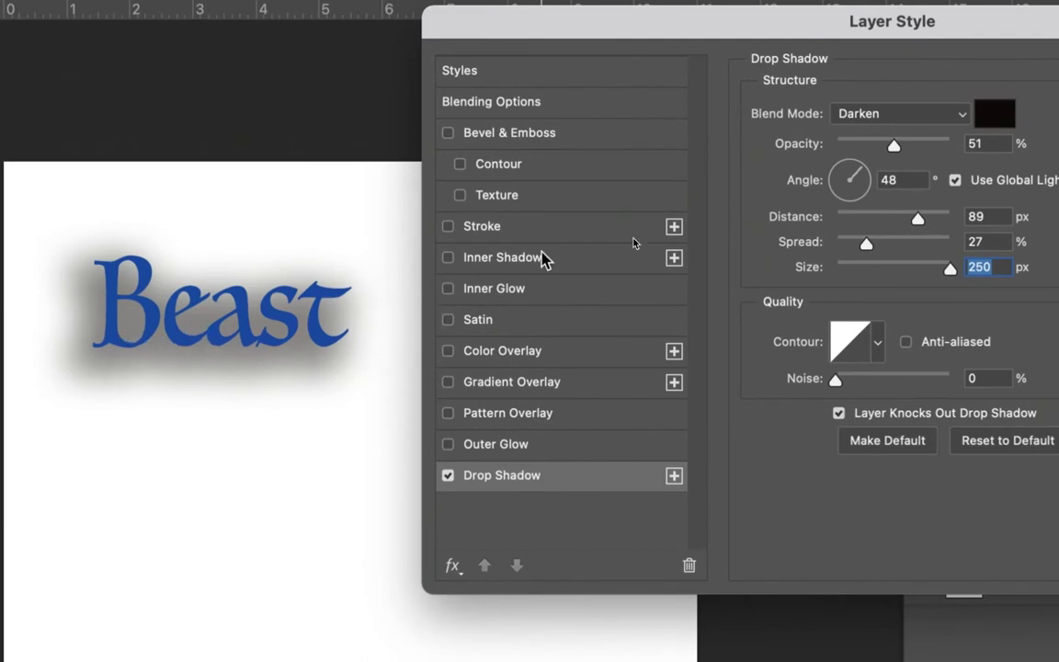
pyautogui.moveTo(787, 36); pyautogui.dragTo(740, 34)
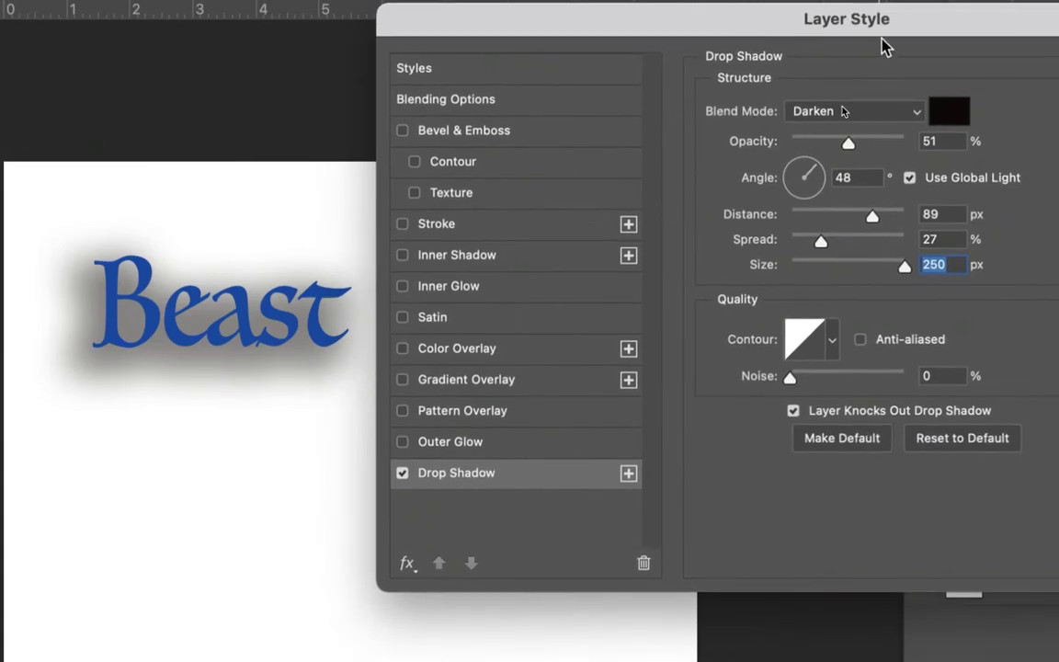
pyautogui.moveTo(875, 44); pyautogui.dragTo(835, 33)
pyautogui.click(955, 113)
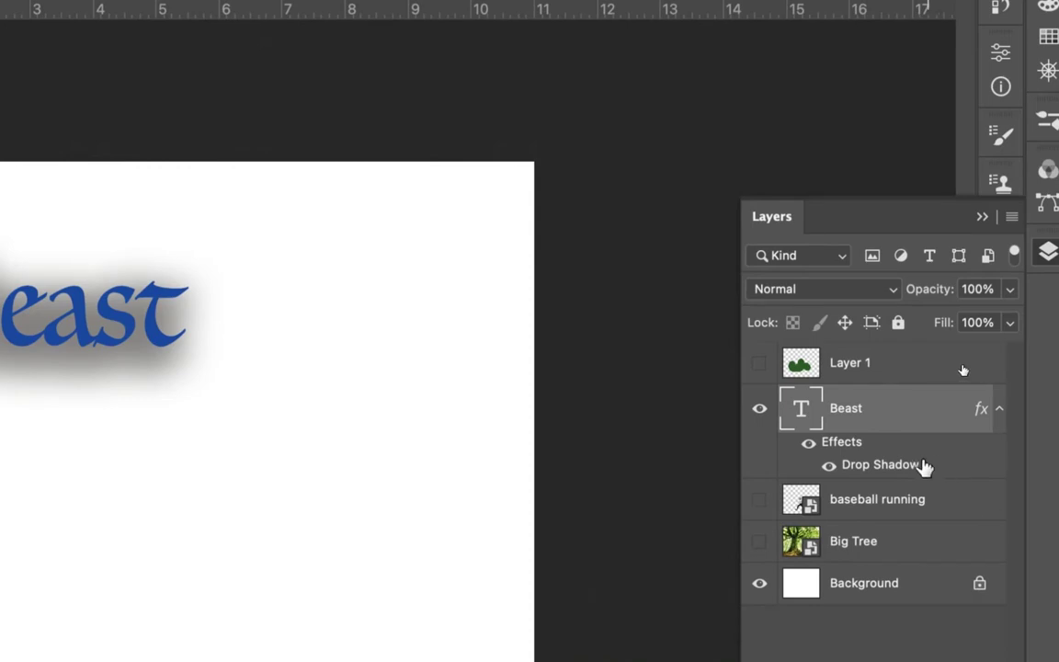
# Step: Switch the Beast layer's effects off and on to compare the text with and without them
pyautogui.click(809, 446)
pyautogui.click(809, 446)
pyautogui.click(810, 446)
pyautogui.click(809, 446)
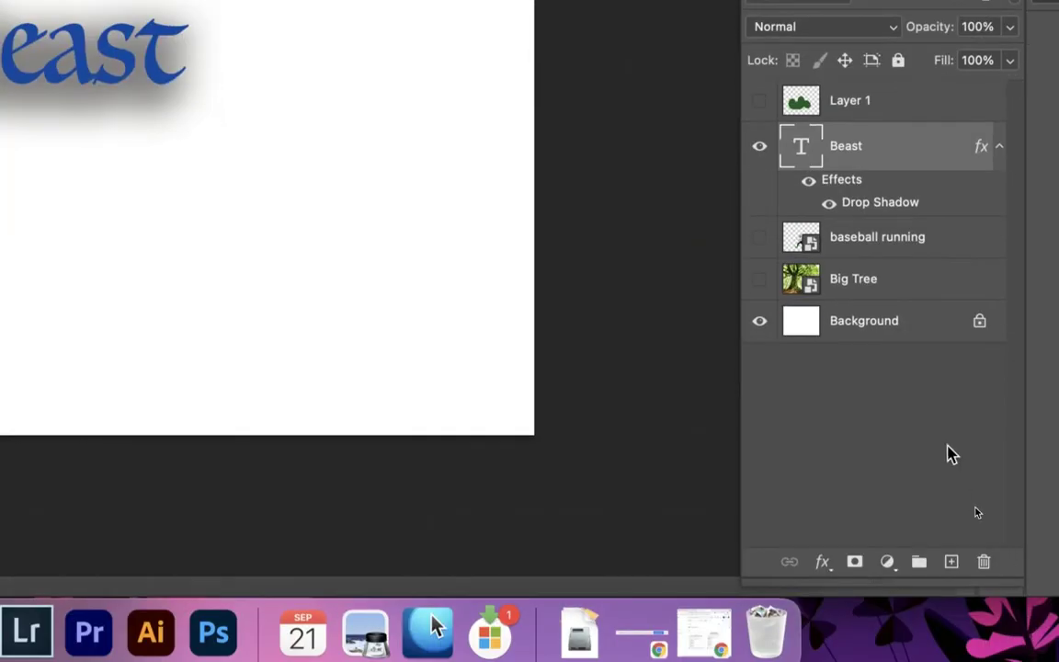
# Step: Delete the effects from the Beast layer and undo the deletion
pyautogui.moveTo(853, 189); pyautogui.dragTo(984, 575)
pyautogui.press('super+z')
# Step: Add a Bevel & Emboss effect to the Beast text with a light turquoise highlight color
pyautogui.click(823, 561)
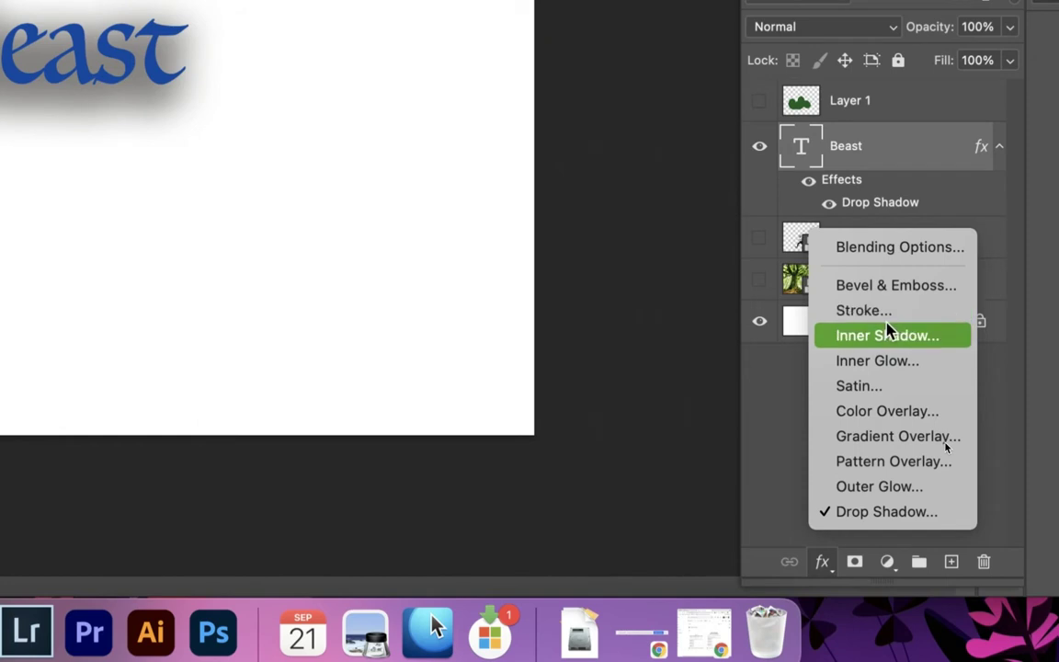
pyautogui.click(882, 296)
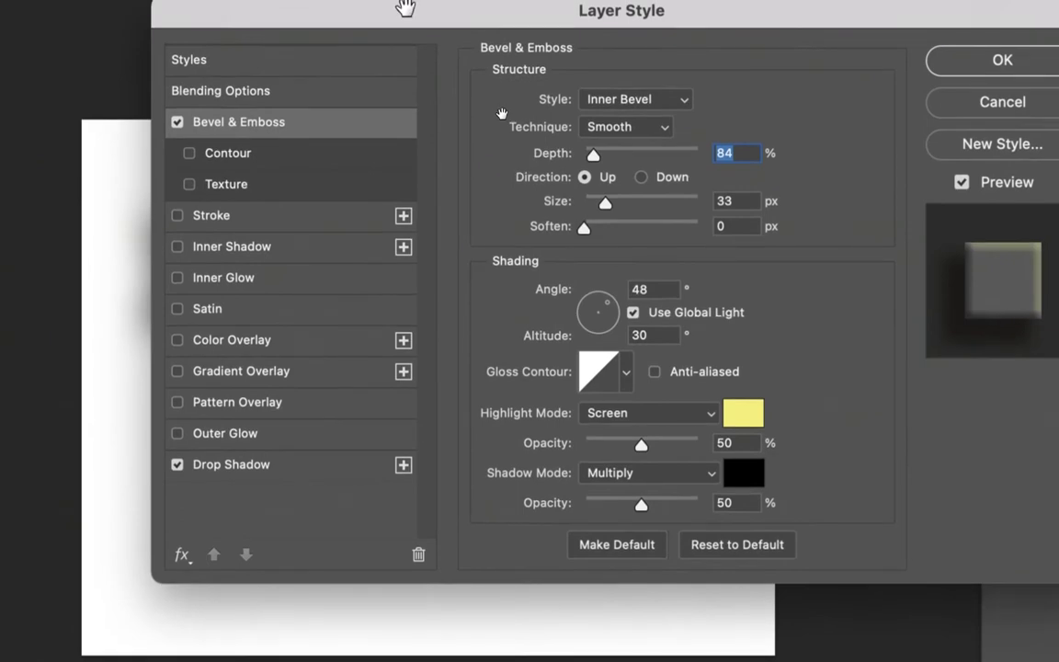
pyautogui.moveTo(414, 17); pyautogui.dragTo(360, 49)
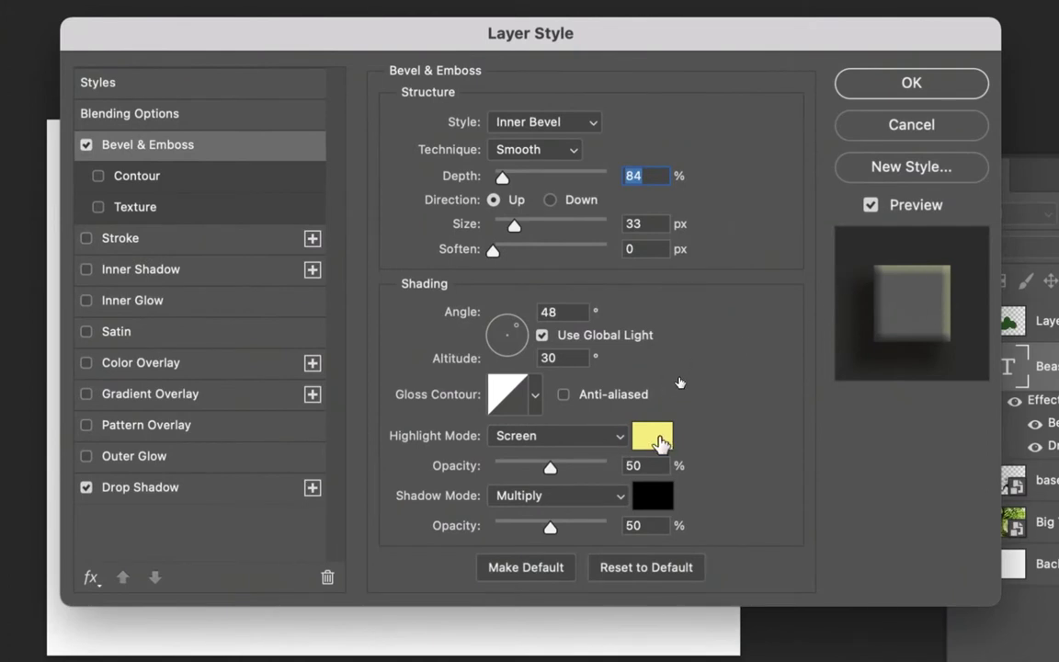
pyautogui.click(649, 440)
pyautogui.moveTo(136, 432); pyautogui.dragTo(135, 462)
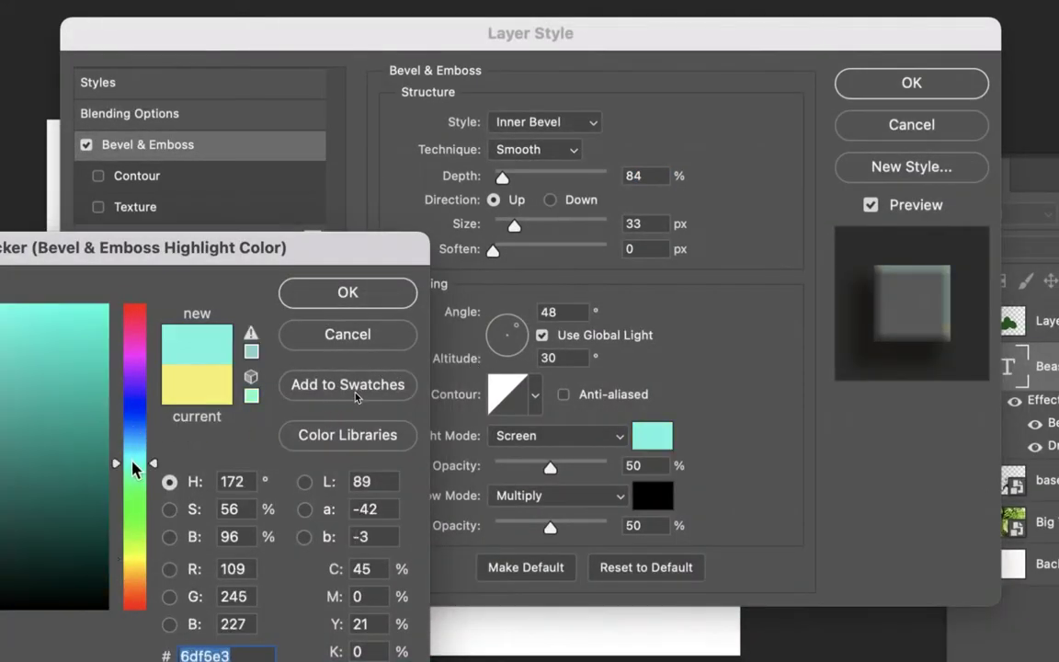
pyautogui.moveTo(53, 317)
pyautogui.mouseDown()
pyautogui.moveTo(15, 315)
pyautogui.moveTo(25, 315)
pyautogui.mouseUp()
pyautogui.click(372, 294)
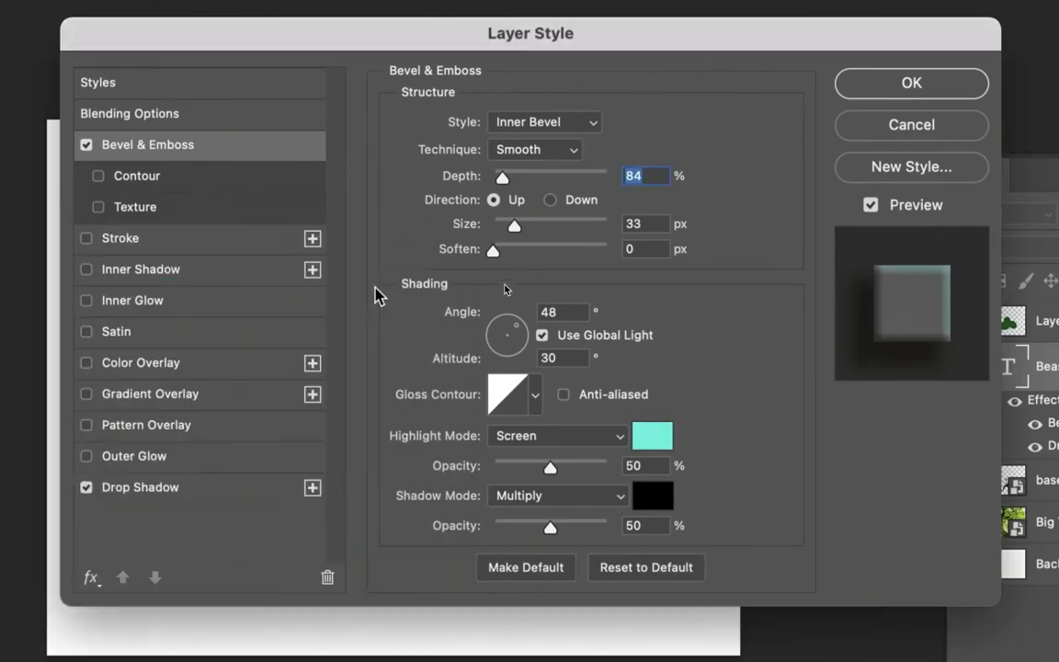
# Step: Set the Bevel & Emboss shadow color to a medium purple
pyautogui.moveTo(360, 31); pyautogui.dragTo(342, 56)
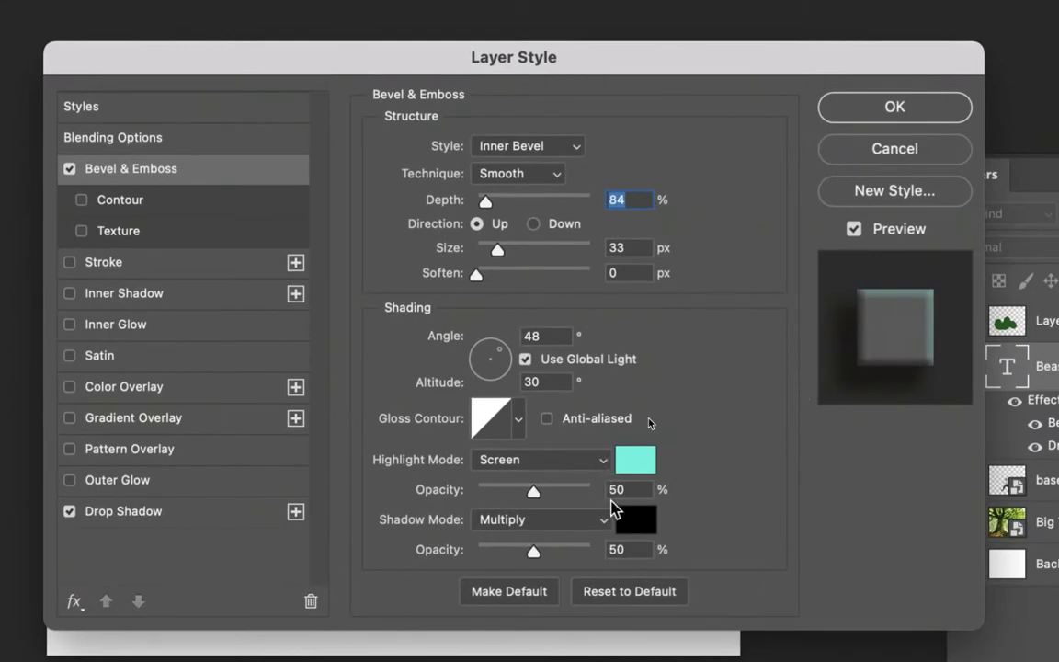
pyautogui.click(634, 521)
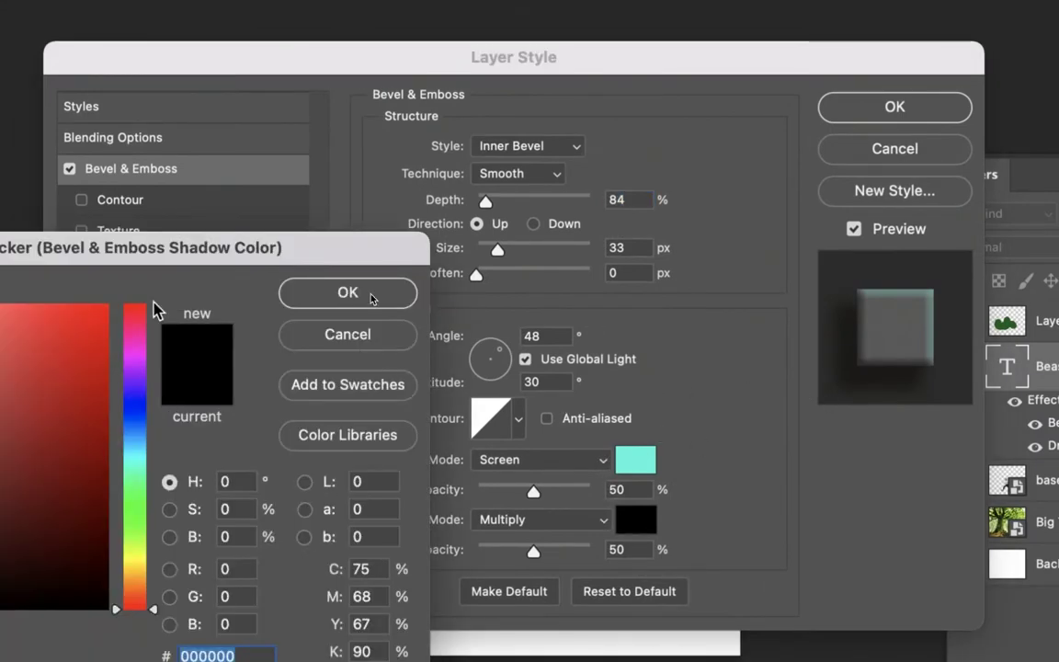
pyautogui.moveTo(220, 241); pyautogui.dragTo(596, 132)
pyautogui.moveTo(385, 228); pyautogui.dragTo(389, 229)
pyautogui.moveTo(527, 281); pyautogui.dragTo(524, 276)
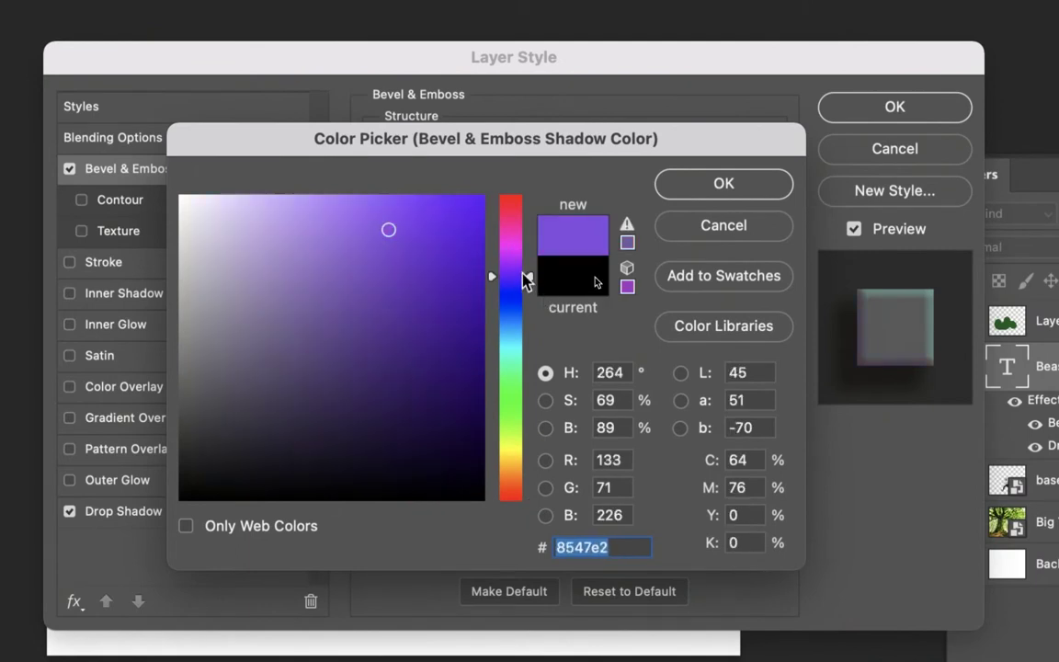
pyautogui.moveTo(450, 248)
pyautogui.mouseDown()
pyautogui.moveTo(390, 273)
pyautogui.moveTo(385, 288)
pyautogui.mouseUp()
pyautogui.click(723, 183)
# Step: Set the bevel's depth to 344%, size to 21 px and soften to 4 px, and apply the effect
pyautogui.moveTo(534, 69)
pyautogui.mouseDown()
pyautogui.moveTo(805, 129)
pyautogui.moveTo(916, 88)
pyautogui.moveTo(639, 61)
pyautogui.moveTo(584, 37)
pyautogui.moveTo(865, 47)
pyautogui.moveTo(865, 37)
pyautogui.mouseUp()
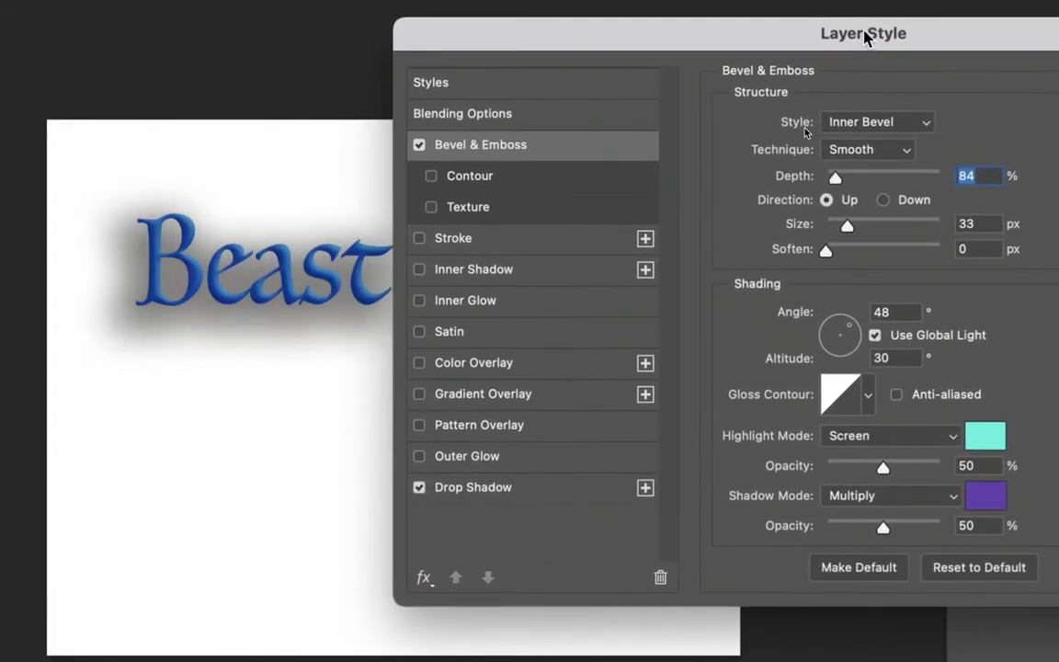
pyautogui.moveTo(837, 182); pyautogui.dragTo(865, 183)
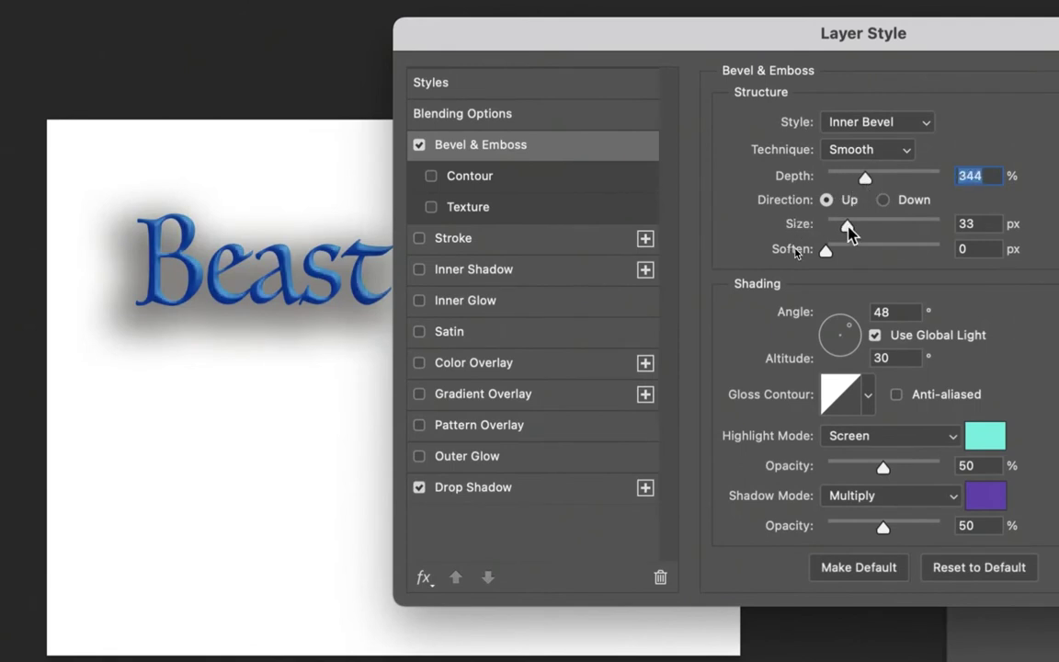
pyautogui.moveTo(848, 230)
pyautogui.mouseDown()
pyautogui.moveTo(881, 230)
pyautogui.moveTo(846, 237)
pyautogui.mouseUp()
pyautogui.click(835, 252)
pyautogui.moveTo(836, 253); pyautogui.dragTo(852, 253)
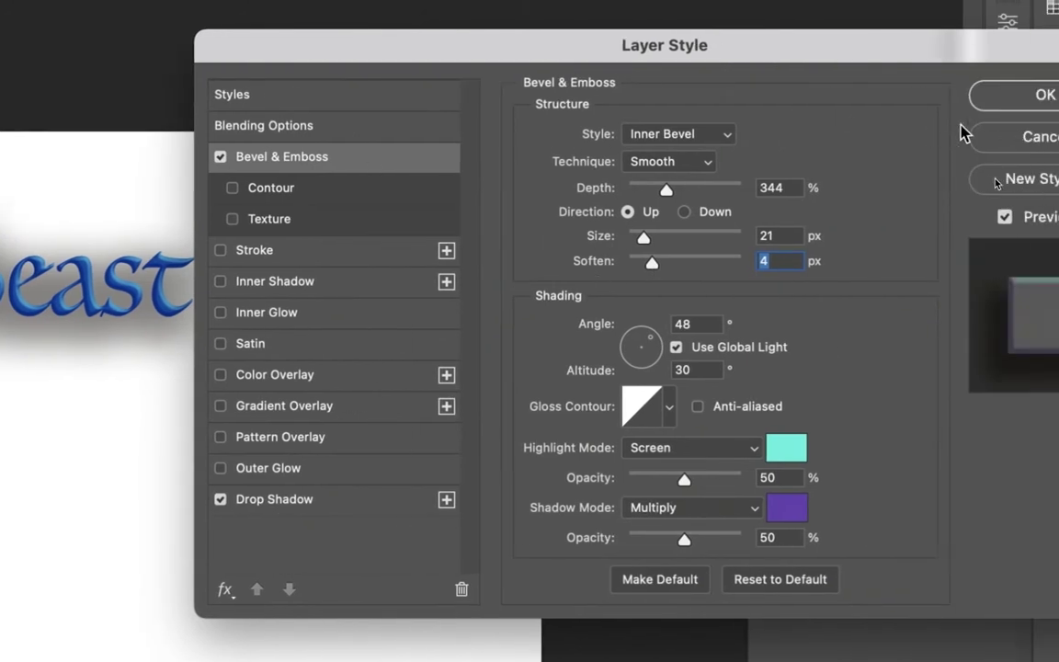
pyautogui.click(1041, 97)
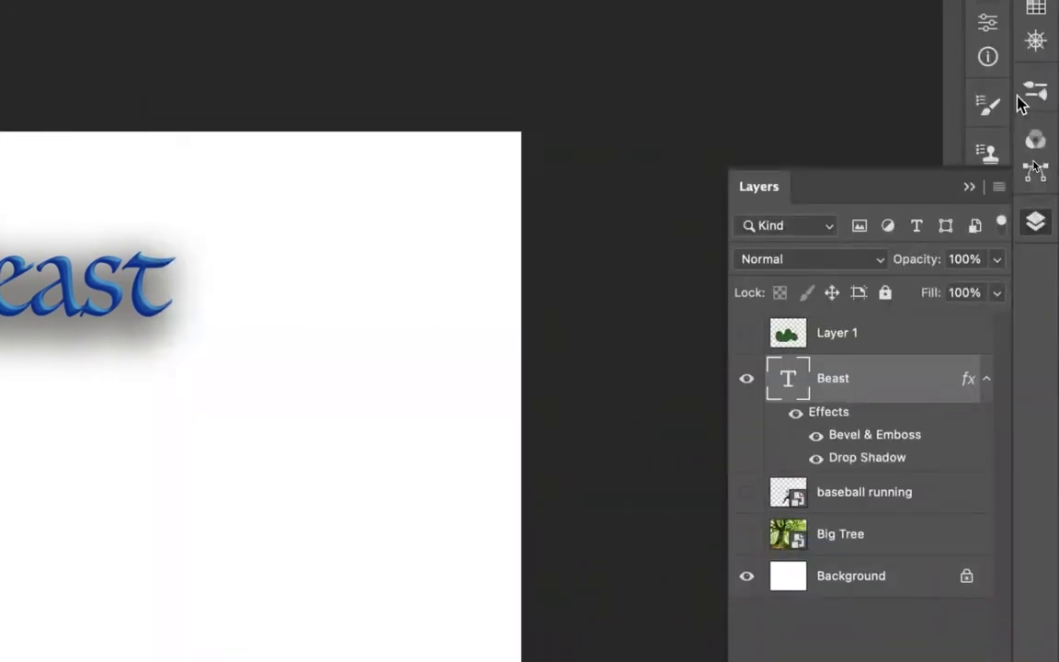
# Step: Switch the Beast layer's Bevel & Emboss and Drop Shadow effects off and on individually to compare them
pyautogui.click(815, 440)
pyautogui.click(814, 439)
pyautogui.click(815, 440)
pyautogui.click(815, 440)
pyautogui.click(816, 458)
pyautogui.click(816, 458)
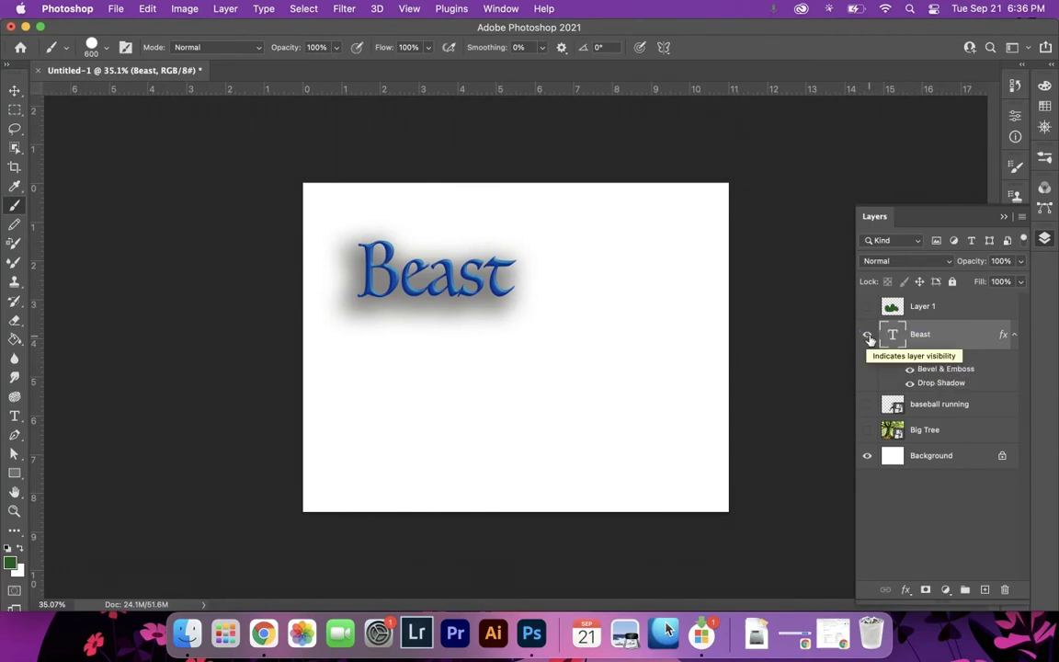
# Step: Hide the Beast layer, show Layer 1 and add an Inner Glow effect to its green painted shape
pyautogui.click(869, 337)
pyautogui.click(867, 306)
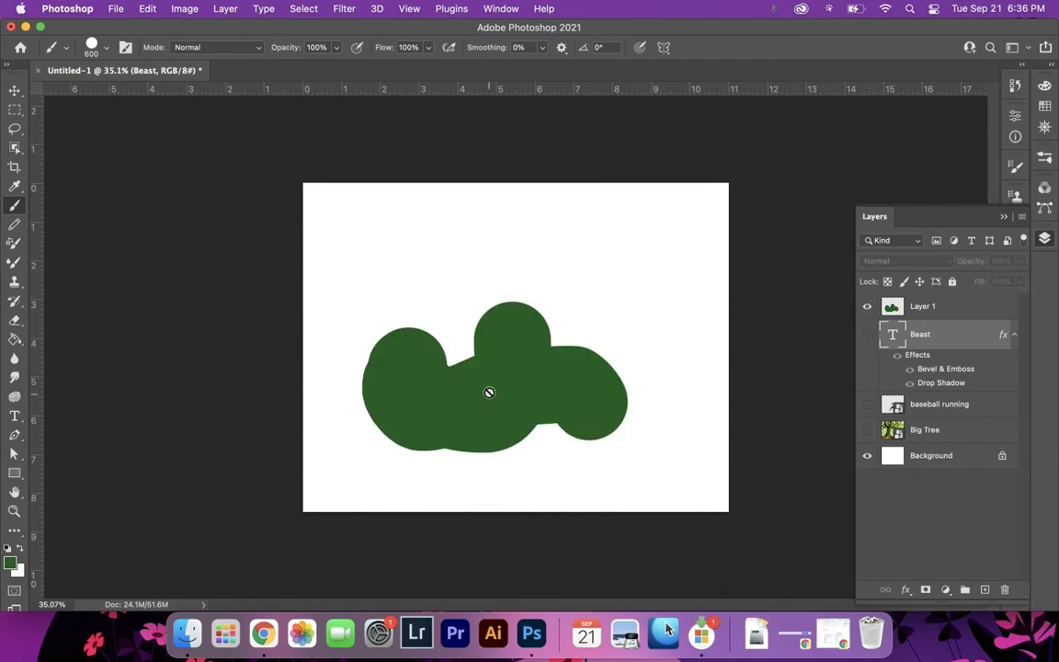
pyautogui.click(931, 306)
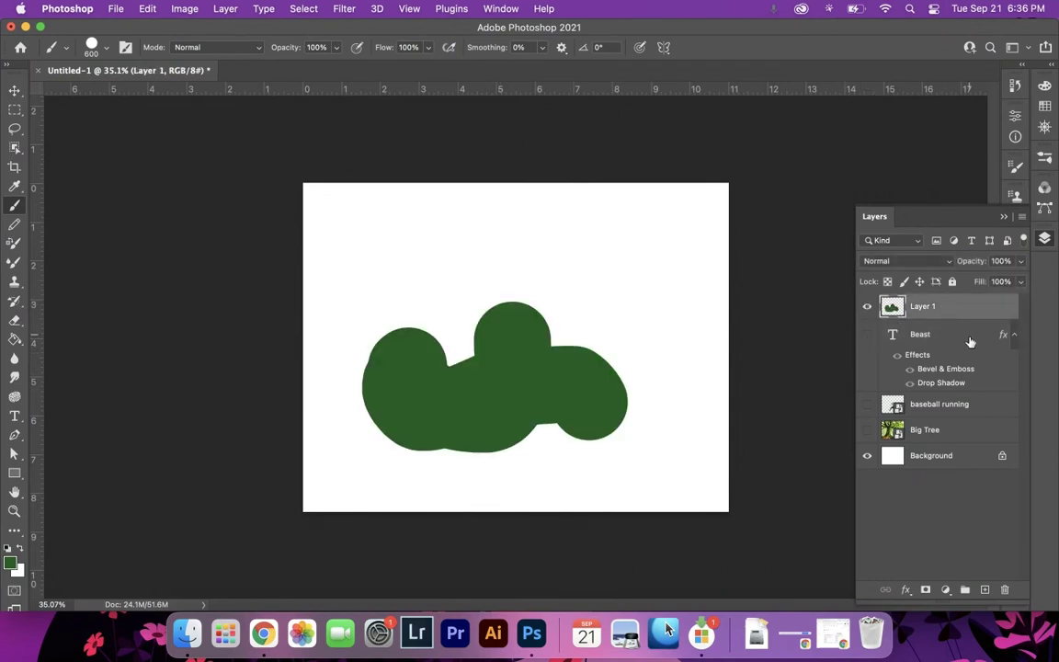
pyautogui.click(906, 590)
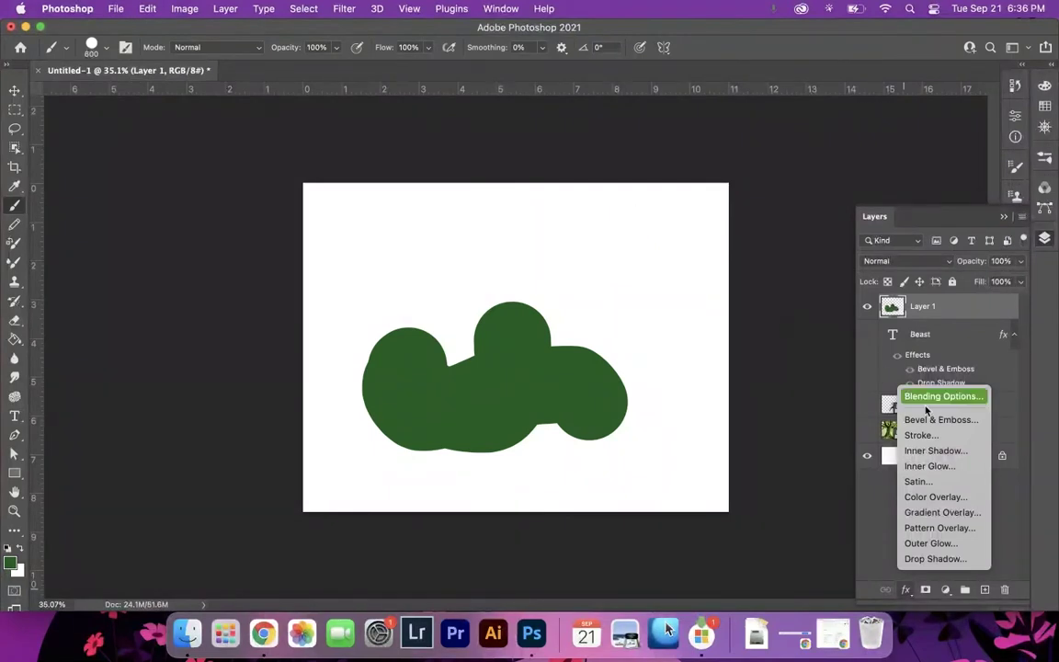
pyautogui.click(945, 467)
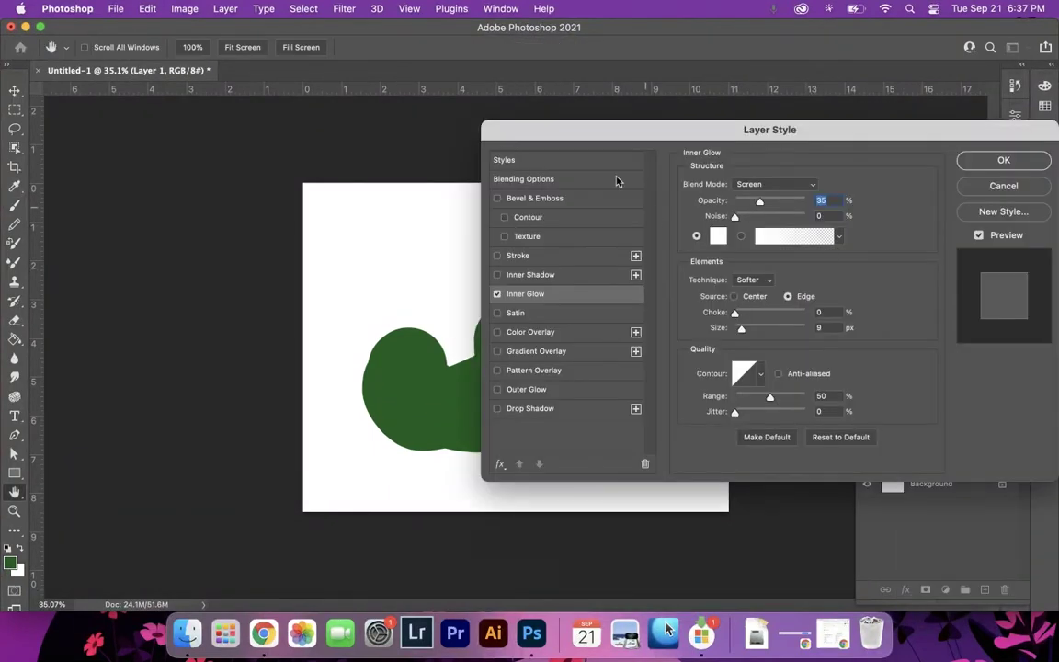
# Step: Set the inner glow's choke to 24%, size to 163 px, range to 74% and opacity to 58%
pyautogui.moveTo(595, 146); pyautogui.dragTo(654, 132)
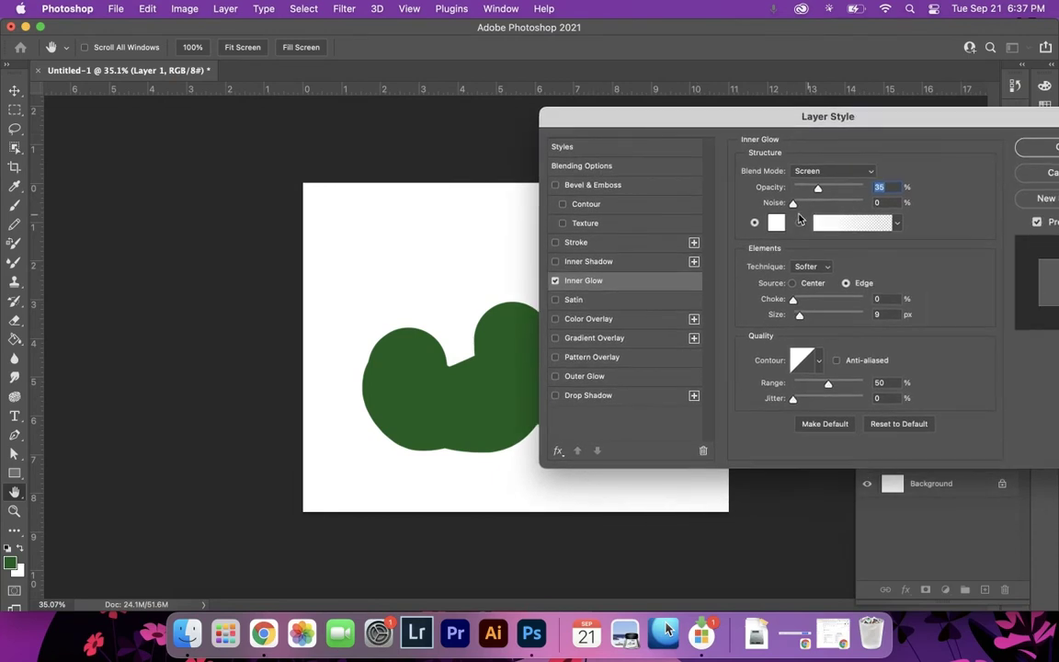
pyautogui.moveTo(794, 302)
pyautogui.mouseDown()
pyautogui.moveTo(824, 304)
pyautogui.moveTo(831, 326)
pyautogui.moveTo(843, 326)
pyautogui.moveTo(810, 303)
pyautogui.mouseUp()
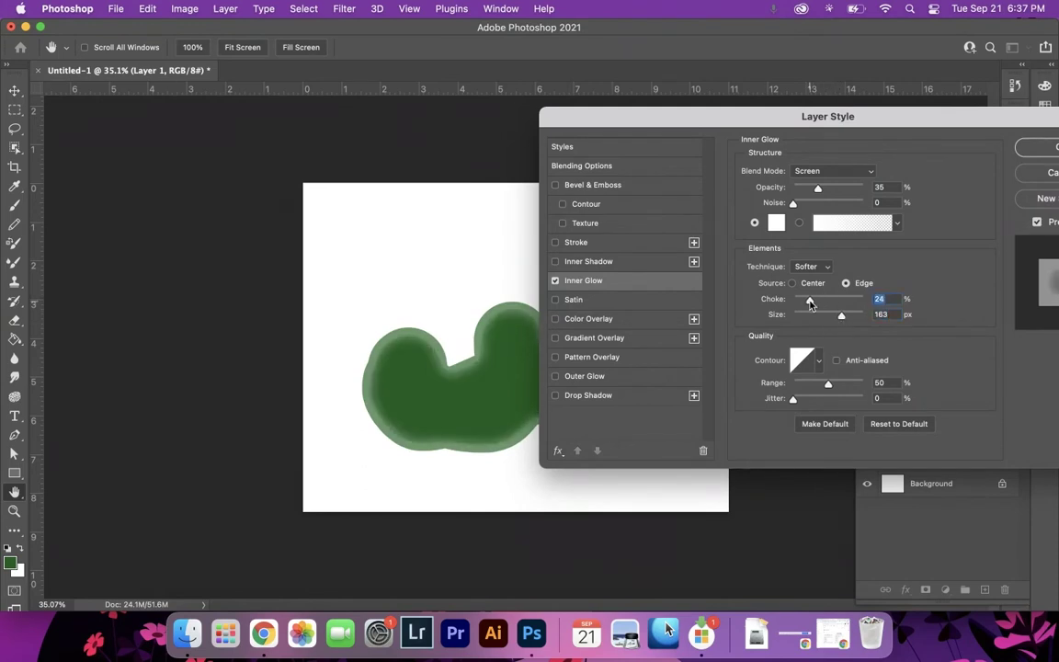
pyautogui.moveTo(710, 129); pyautogui.dragTo(736, 89)
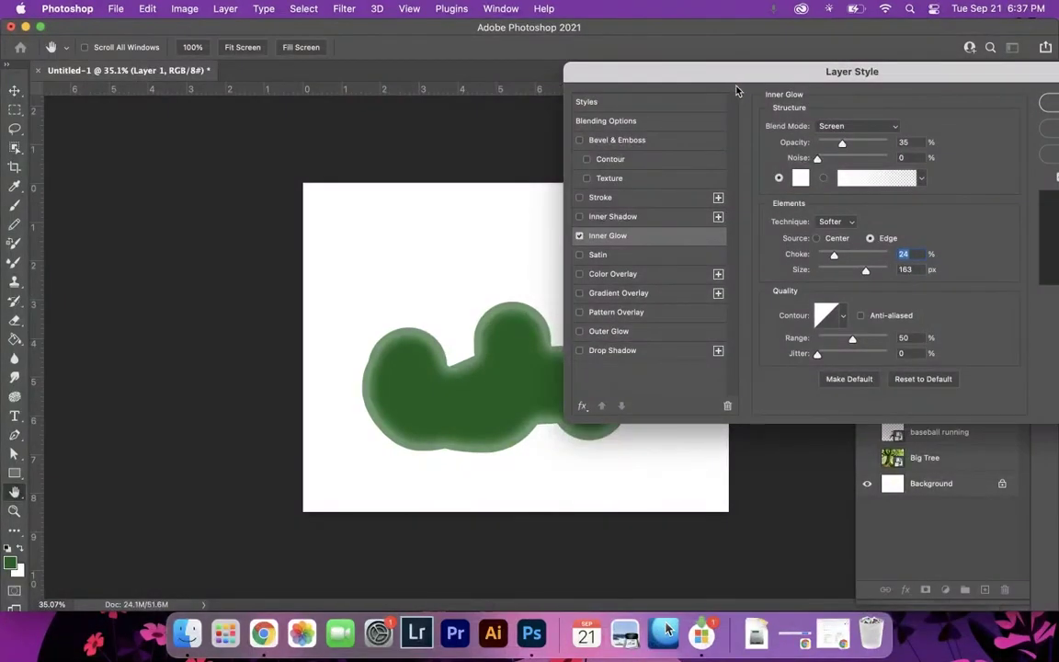
pyautogui.moveTo(853, 341)
pyautogui.mouseDown()
pyautogui.moveTo(869, 342)
pyautogui.moveTo(817, 344)
pyautogui.moveTo(872, 343)
pyautogui.mouseUp()
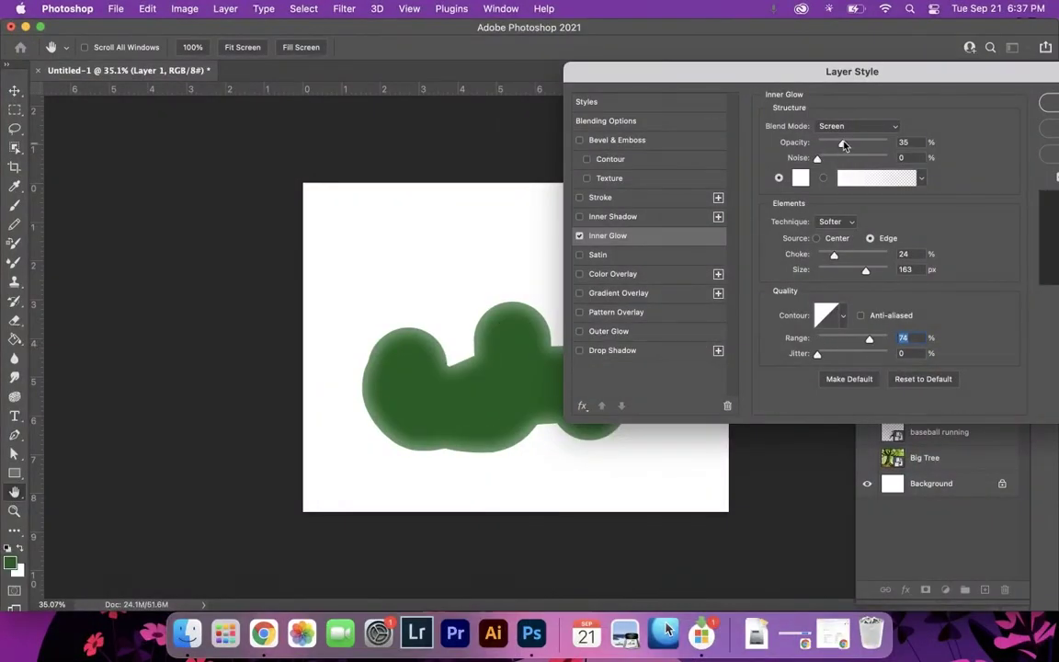
pyautogui.moveTo(845, 149)
pyautogui.mouseDown()
pyautogui.moveTo(892, 154)
pyautogui.moveTo(839, 149)
pyautogui.moveTo(851, 152)
pyautogui.mouseUp()
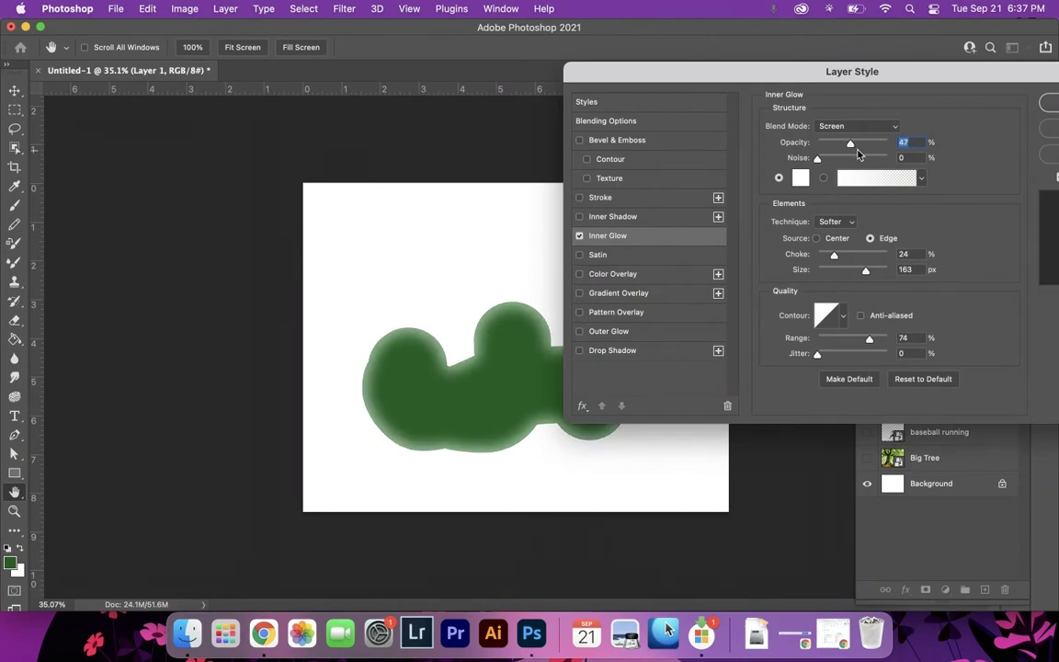
pyautogui.moveTo(855, 145); pyautogui.dragTo(859, 145)
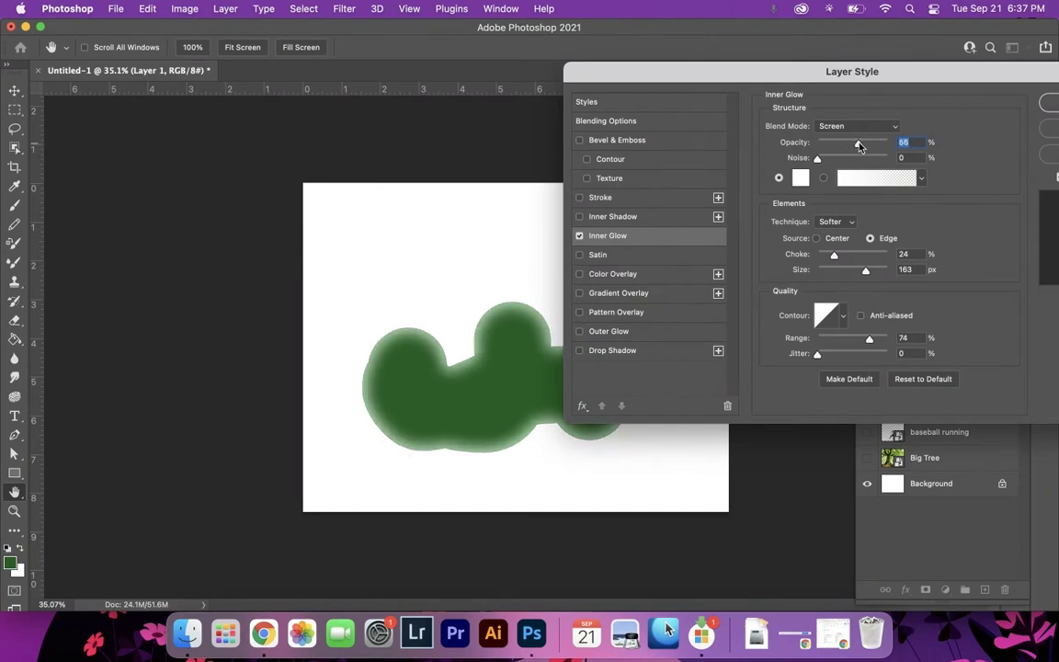
# Step: Change the inner glow color to light yellow f7f082 and apply the effect to Layer 1
pyautogui.moveTo(805, 73); pyautogui.dragTo(626, 74)
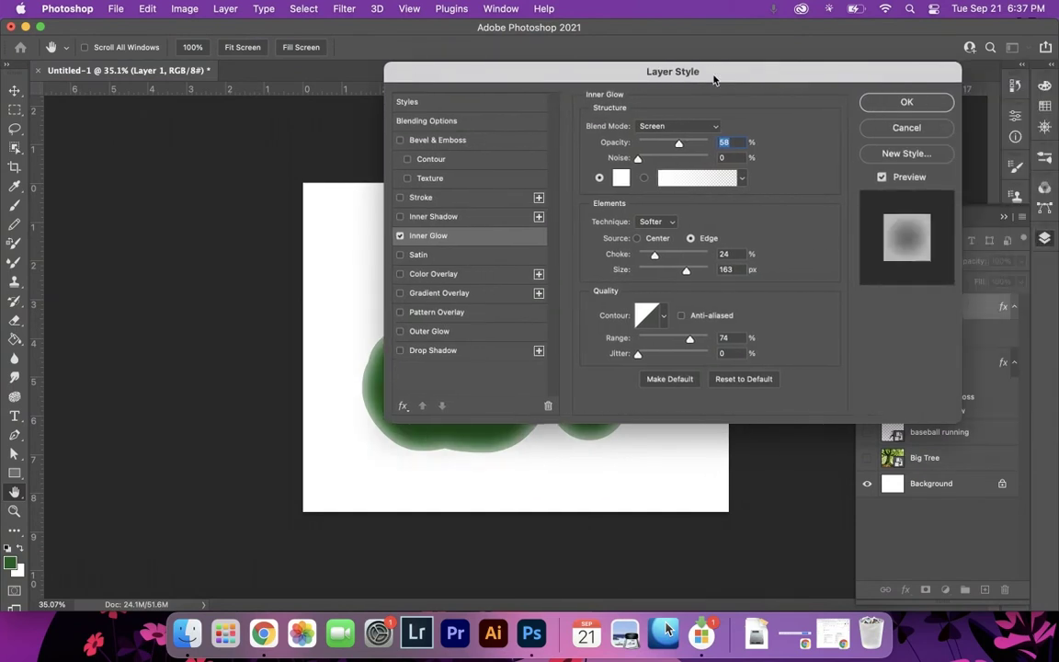
pyautogui.click(622, 176)
pyautogui.click(538, 265)
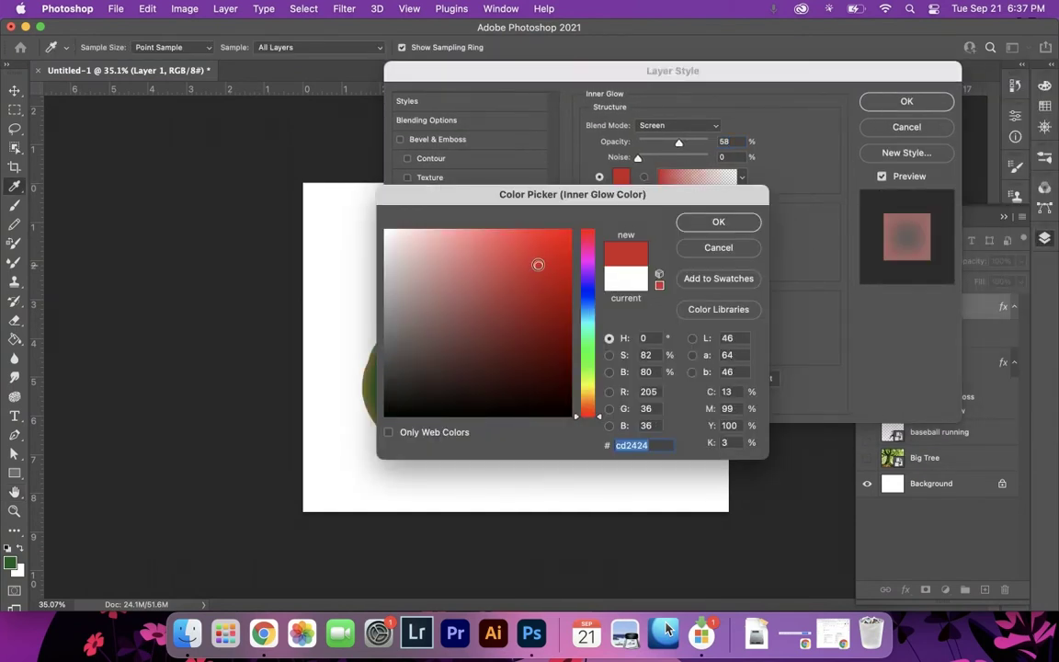
pyautogui.moveTo(580, 70); pyautogui.dragTo(725, 28)
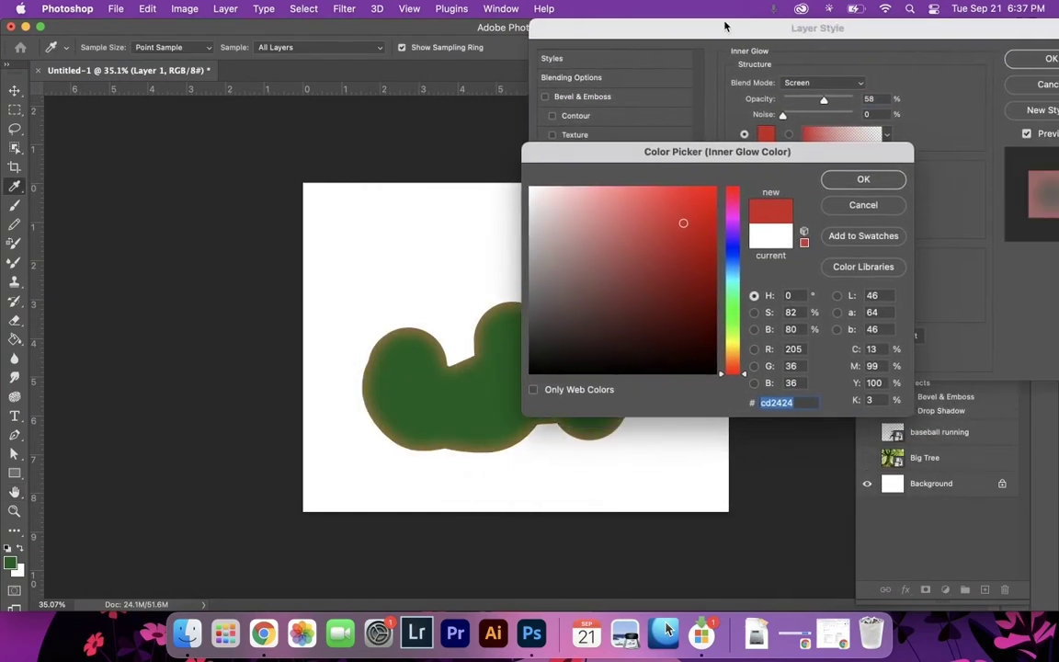
pyautogui.click(733, 348)
pyautogui.moveTo(679, 225)
pyautogui.mouseDown()
pyautogui.moveTo(698, 198)
pyautogui.moveTo(631, 169)
pyautogui.moveTo(596, 182)
pyautogui.moveTo(618, 192)
pyautogui.mouseUp()
pyautogui.click(864, 179)
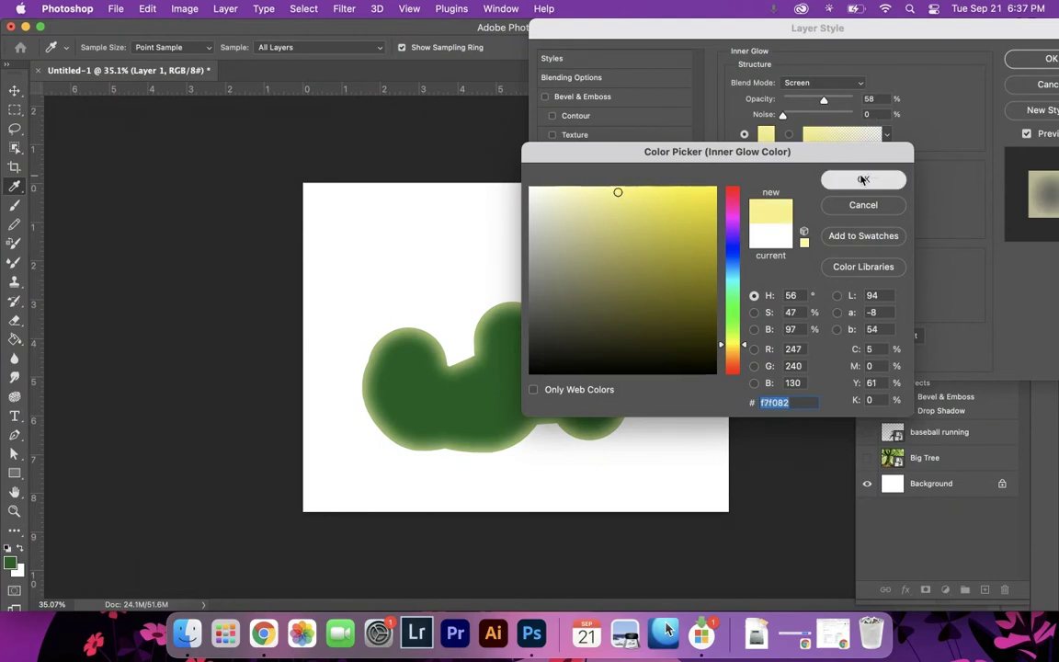
pyautogui.press('Return')
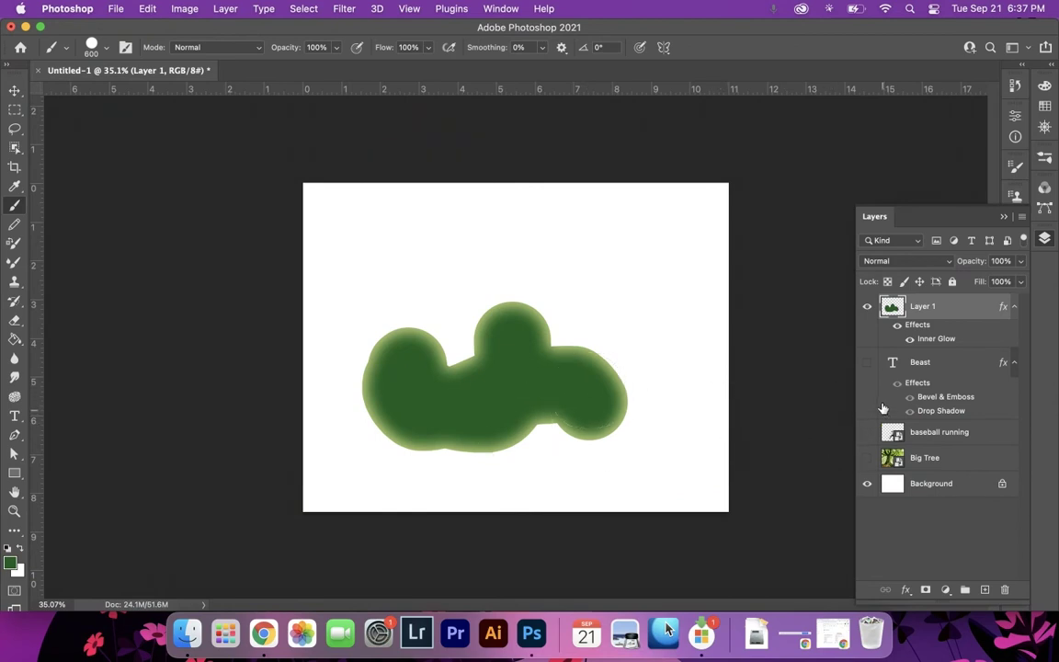
# Step: Hide Layer 1, show the baseball running layer and add a Drop Shadow effect to it
pyautogui.click(867, 306)
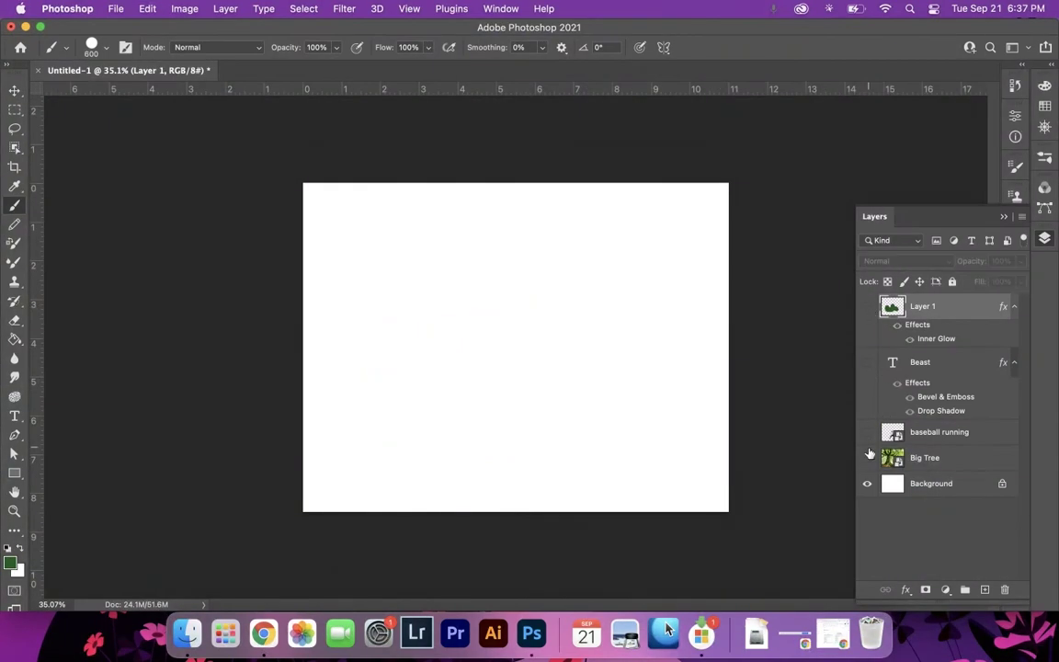
pyautogui.click(867, 432)
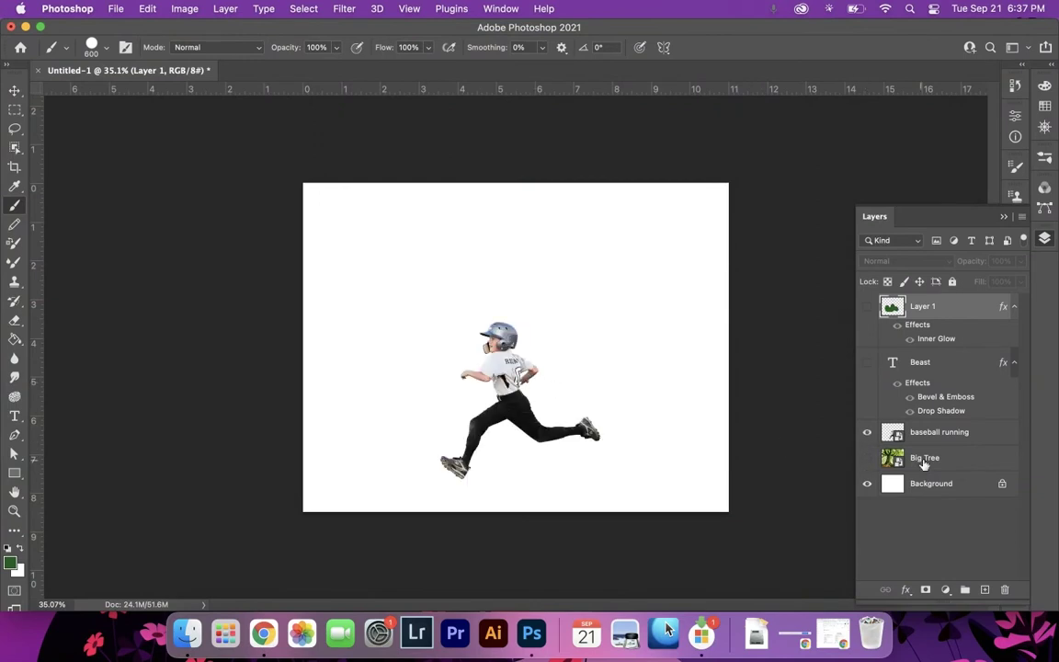
pyautogui.click(940, 433)
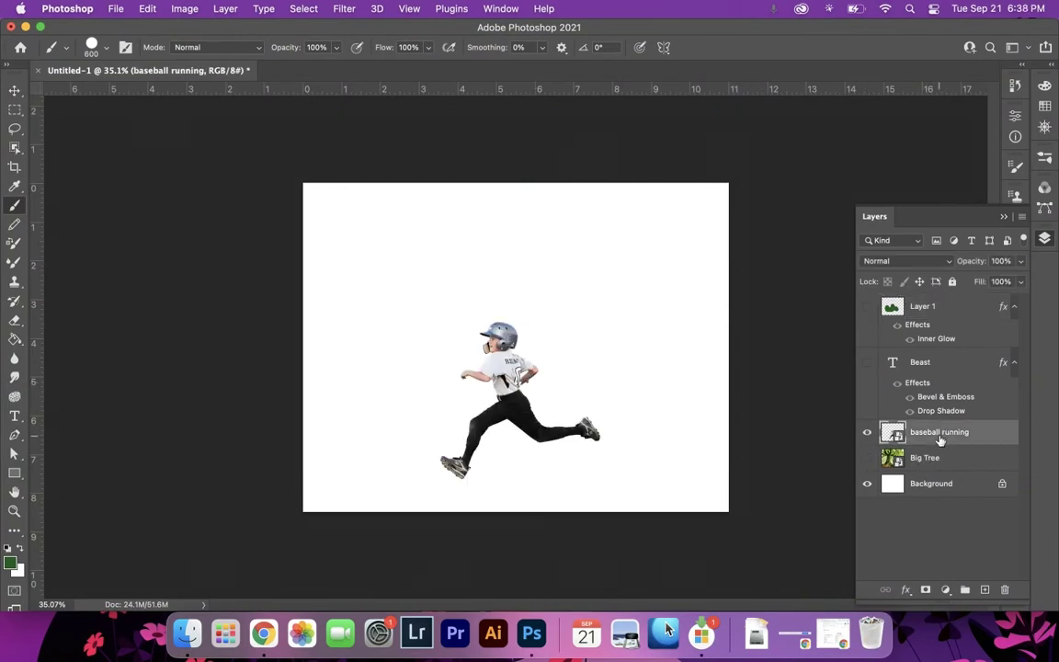
pyautogui.click(906, 589)
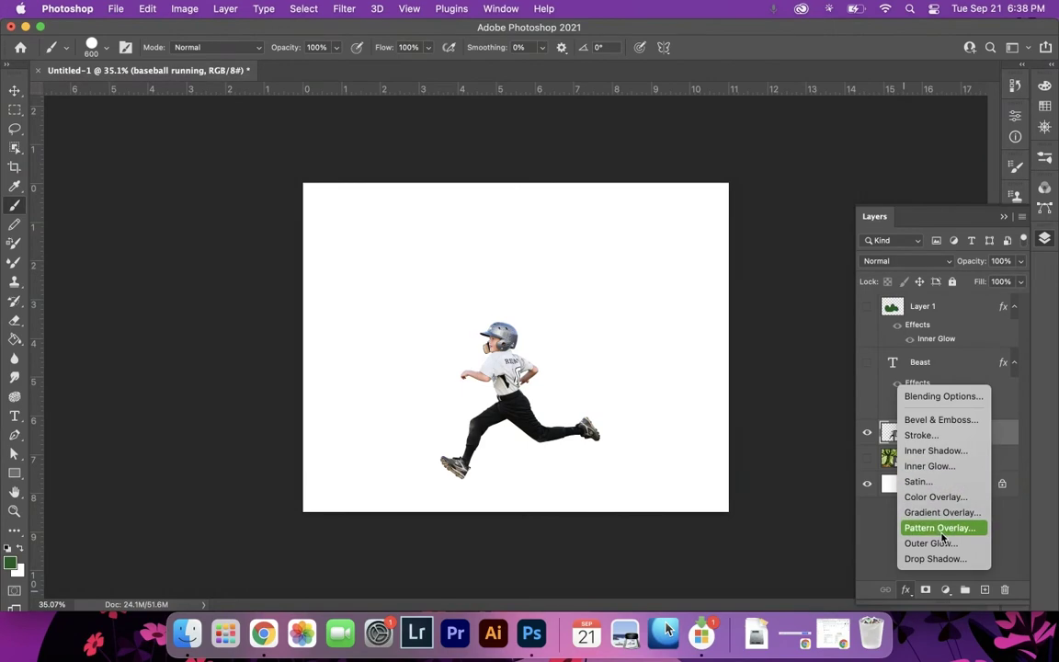
pyautogui.click(936, 558)
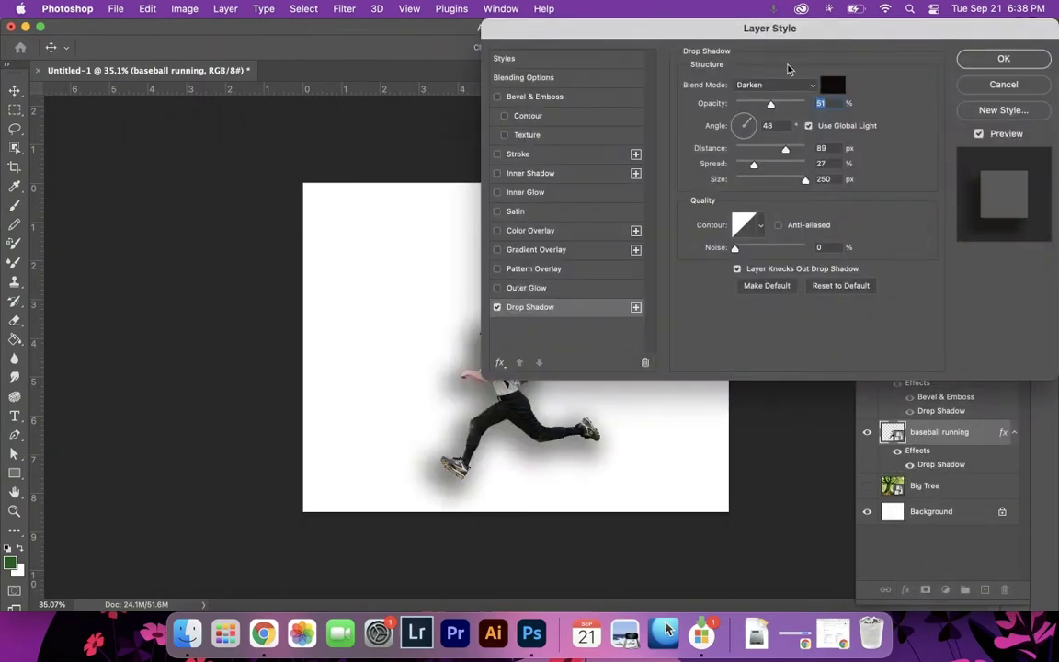
# Step: Set the drop shadow's angle to -168°, spread to 18% and size to 136 px, increase its distance, and apply it
pyautogui.moveTo(756, 35); pyautogui.dragTo(781, 35)
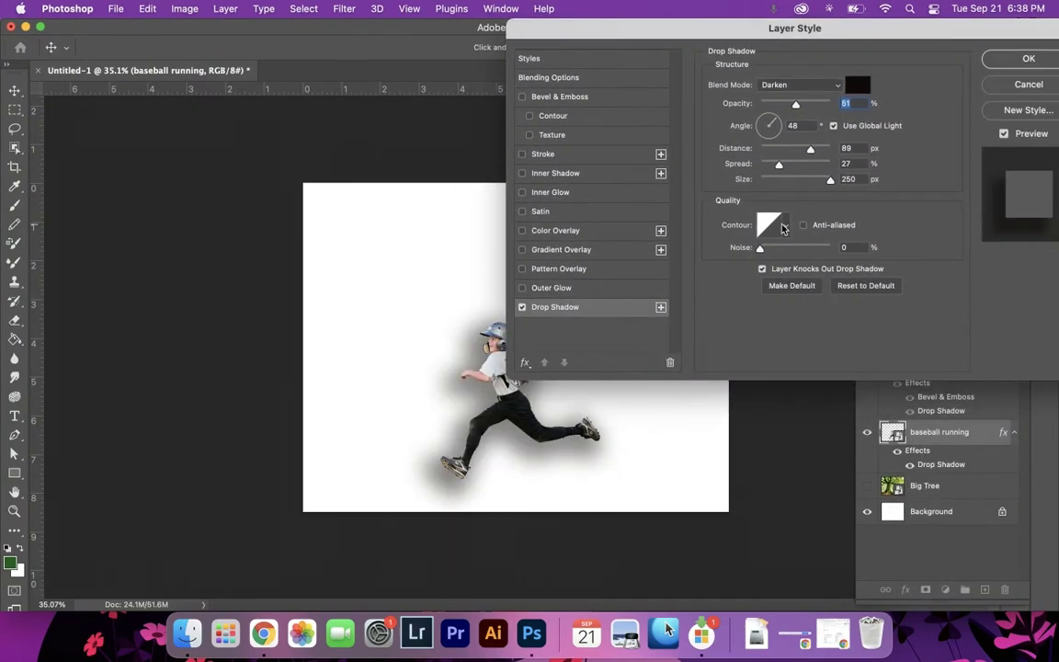
pyautogui.click(763, 128)
pyautogui.click(763, 127)
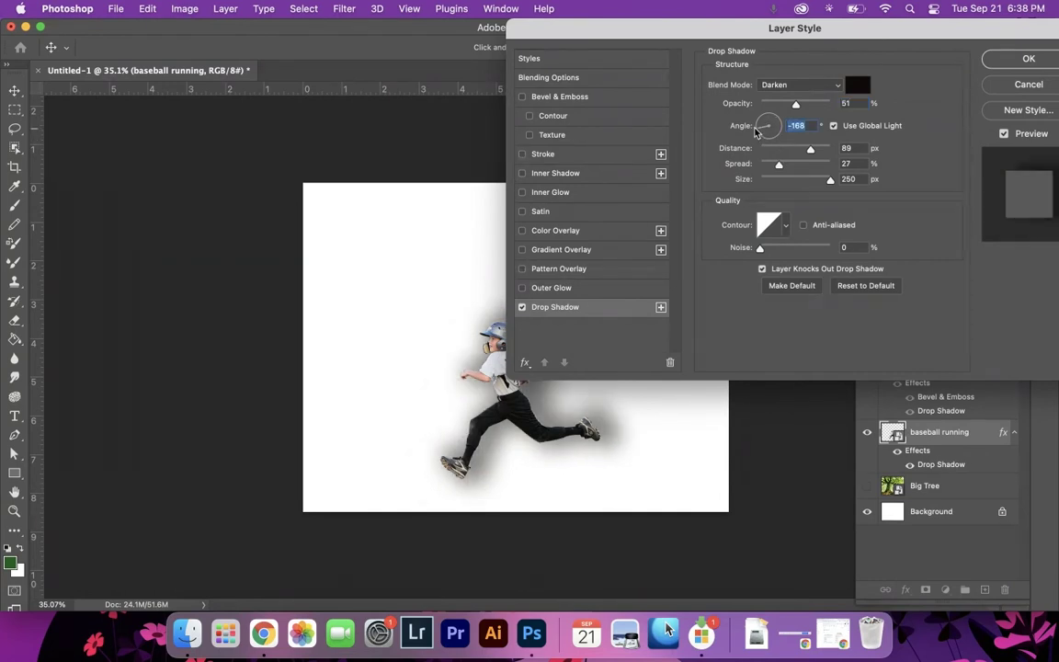
pyautogui.moveTo(810, 150); pyautogui.dragTo(773, 165)
pyautogui.moveTo(830, 182); pyautogui.dragTo(800, 180)
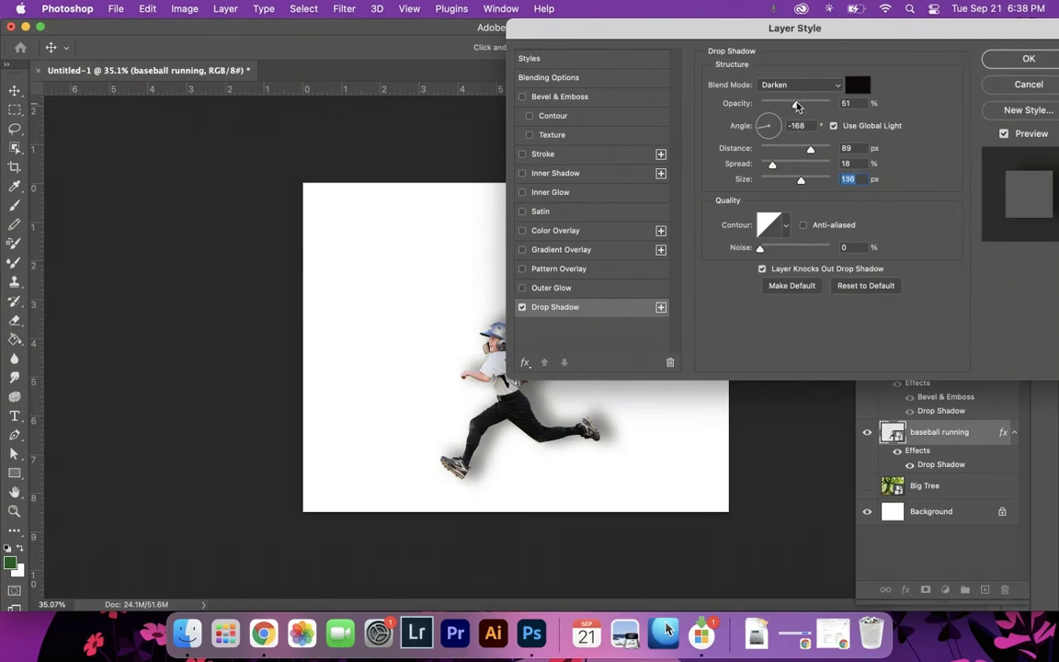
pyautogui.moveTo(814, 150); pyautogui.dragTo(822, 158)
pyautogui.click(1030, 58)
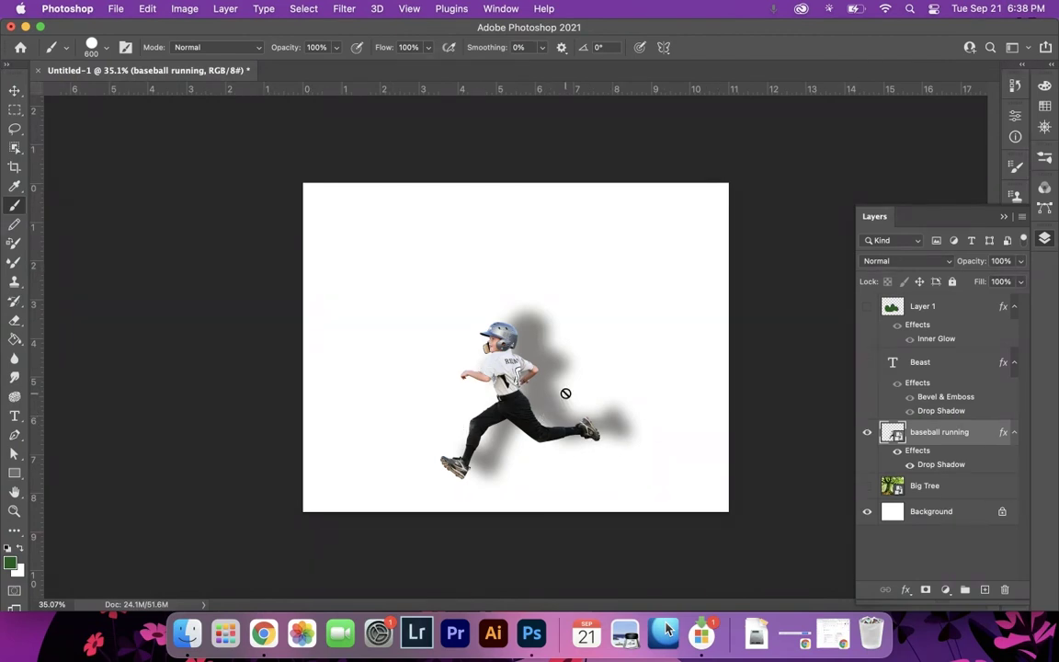
# Step: Show the Big Tree layer as the background behind the baseball runner
pyautogui.click(868, 487)
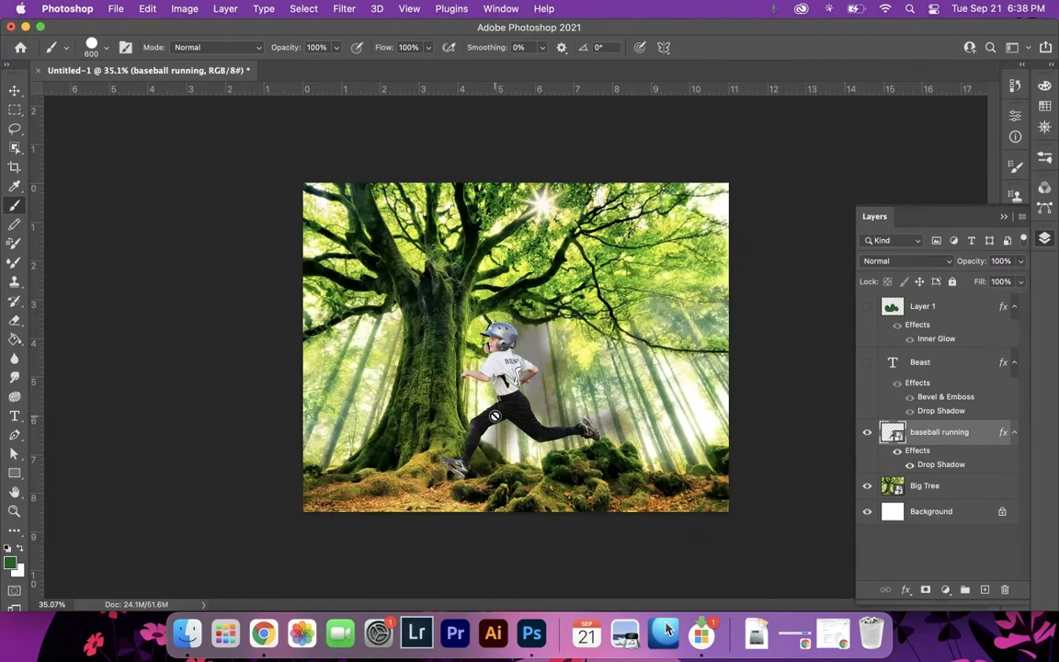
pyautogui.press('super+0')
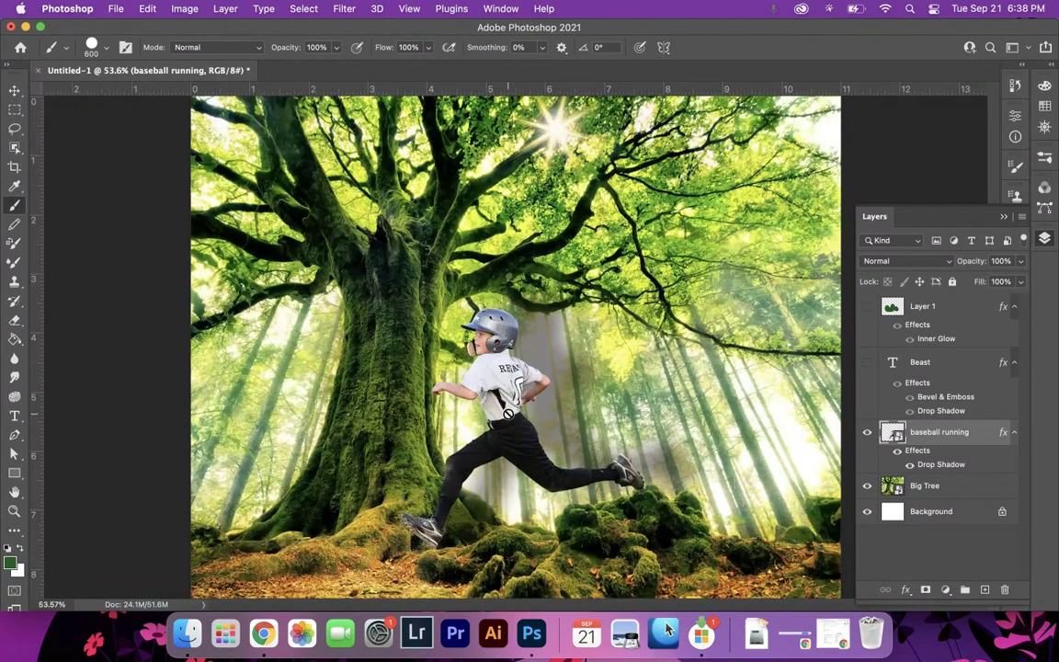
pyautogui.press('z')
pyautogui.moveTo(508, 414); pyautogui.dragTo(536, 420)
pyautogui.moveTo(623, 471); pyautogui.dragTo(561, 381)
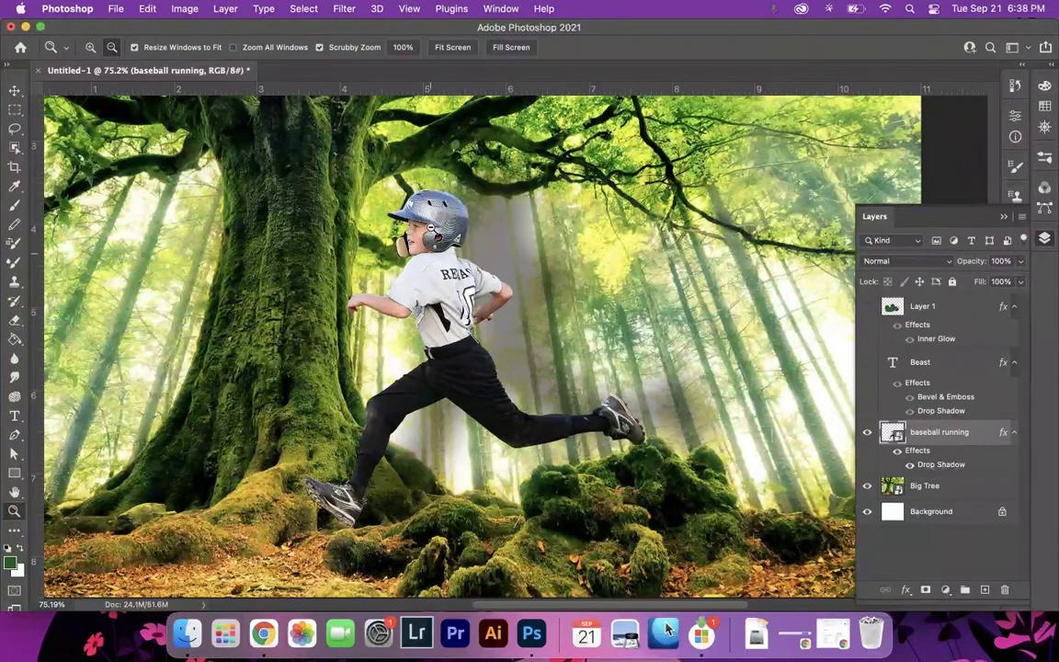
# Step: Move the baseball runner to the lower left of the image, in front of the tree trunk's base
pyautogui.press('v')
pyautogui.moveTo(446, 299); pyautogui.dragTo(269, 343)
pyautogui.moveTo(228, 405); pyautogui.dragTo(219, 456)
pyautogui.hscroll(-5, 294, 401)
pyautogui.scroll(-3, 338, 419)
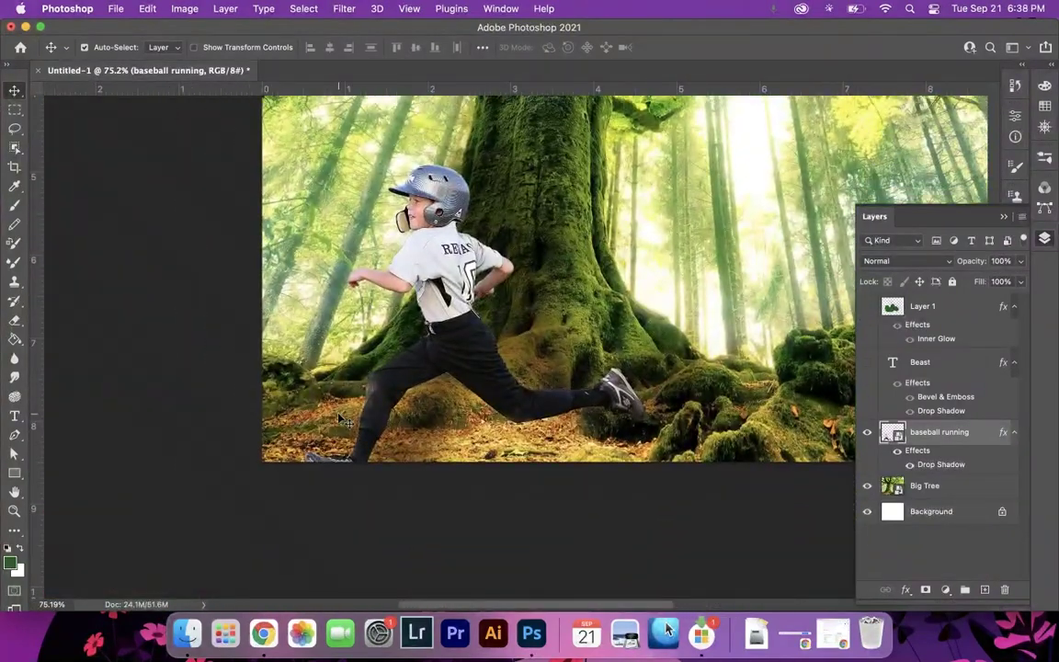
pyautogui.hscroll(5, 439, 368)
pyautogui.scroll(3, 438, 368)
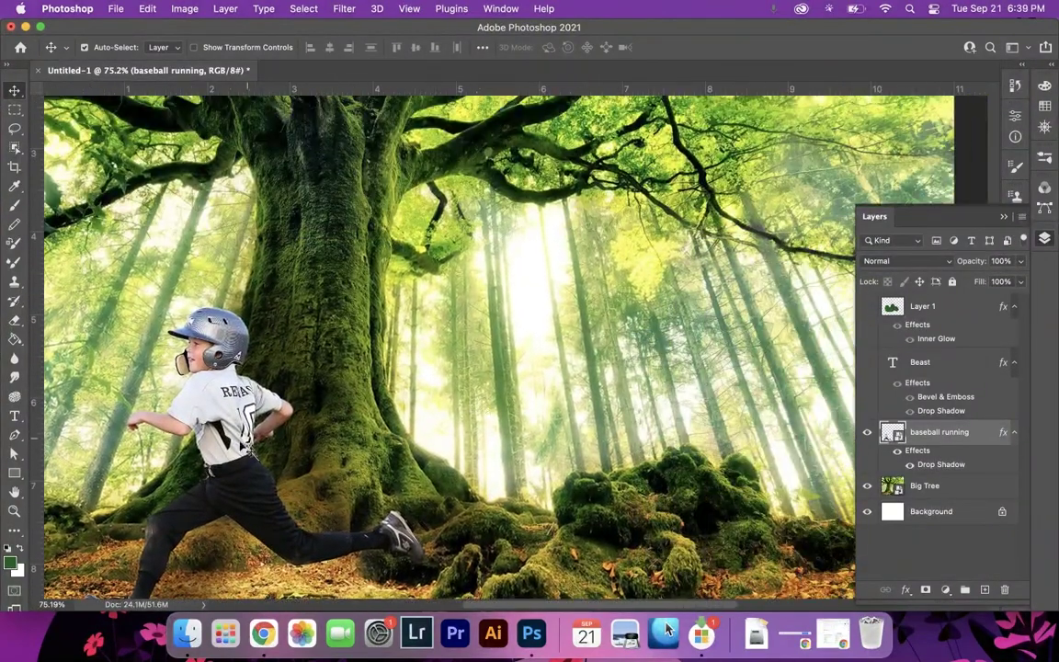
# Step: Move the baseball runner just right of the tree trunk, with both feet above the image's bottom edge
pyautogui.moveTo(250, 450); pyautogui.dragTo(505, 441)
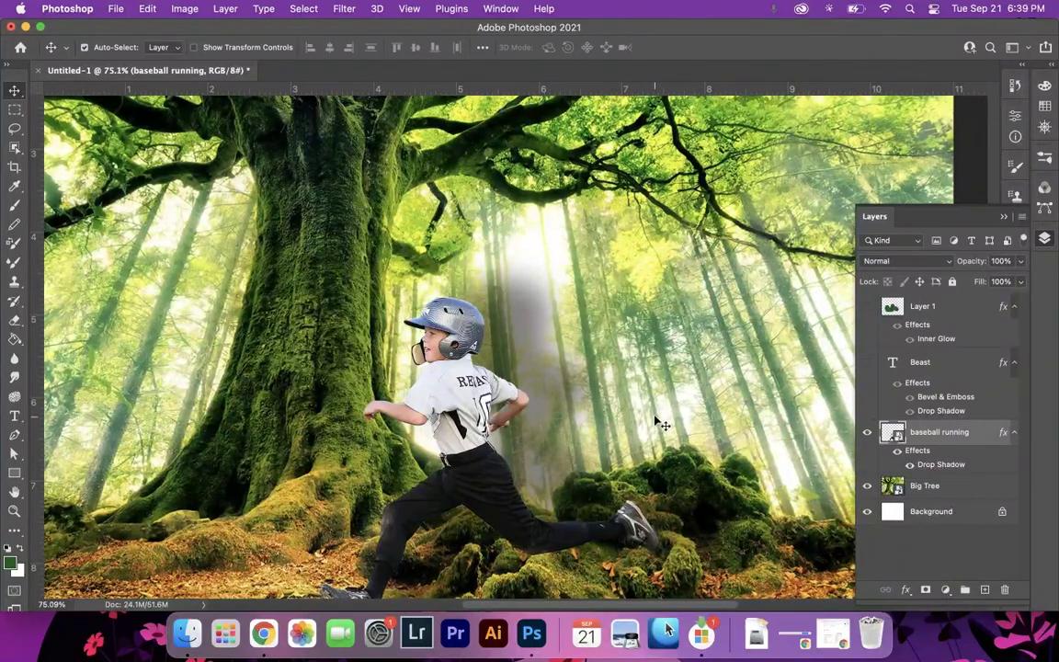
pyautogui.scroll(-2, 658, 423)
pyautogui.scroll(-1, 660, 423)
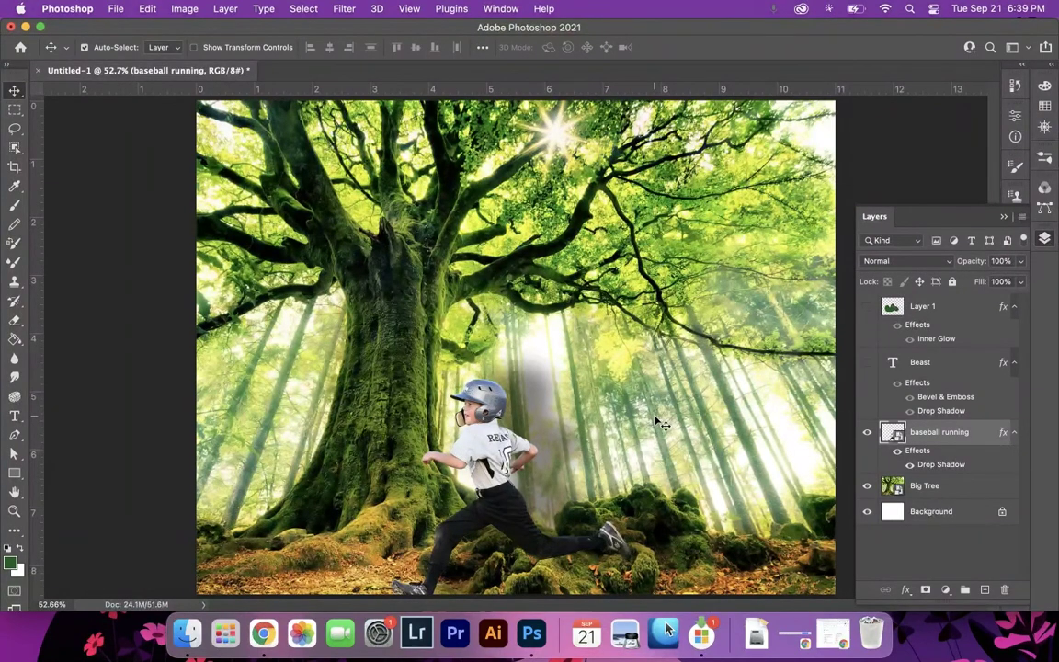
pyautogui.moveTo(499, 392); pyautogui.dragTo(499, 358)
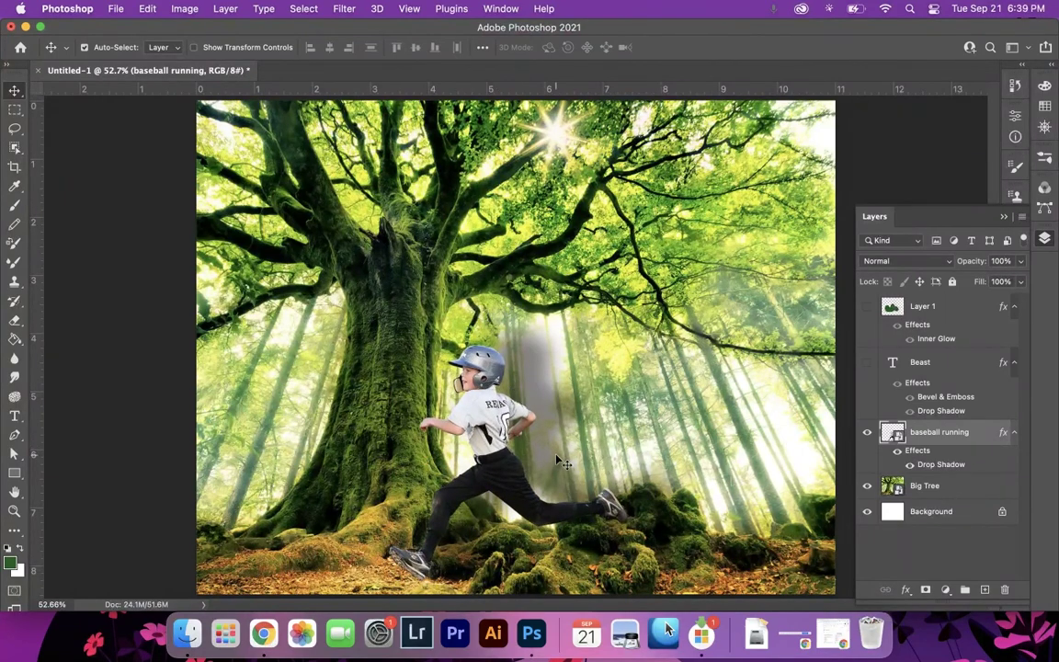
# Step: Hide the baseball running layer and briefly view the Beast text over the tree background
pyautogui.click(868, 436)
pyautogui.click(867, 362)
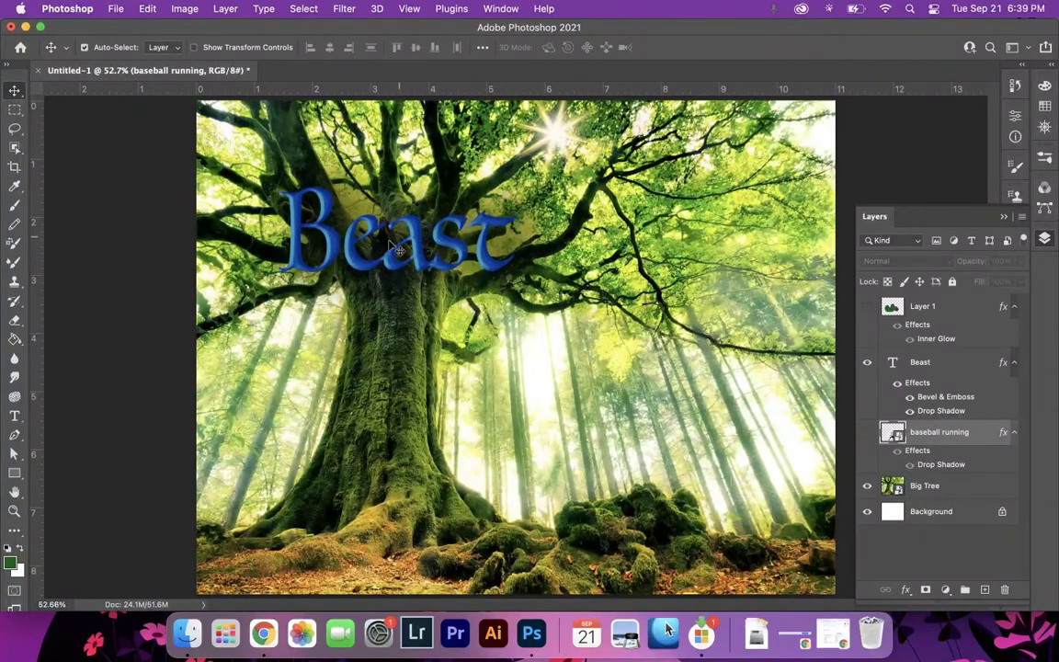
pyautogui.click(867, 360)
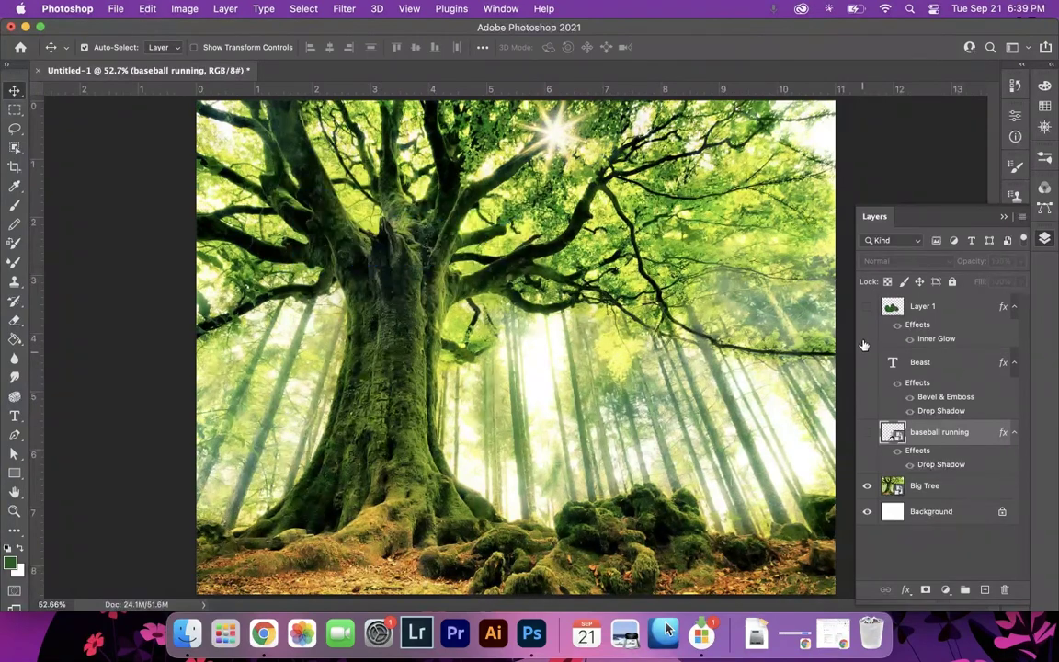
# Step: Show Layer 1 over the tree background and move its green shape slightly down and to the right
pyautogui.click(867, 307)
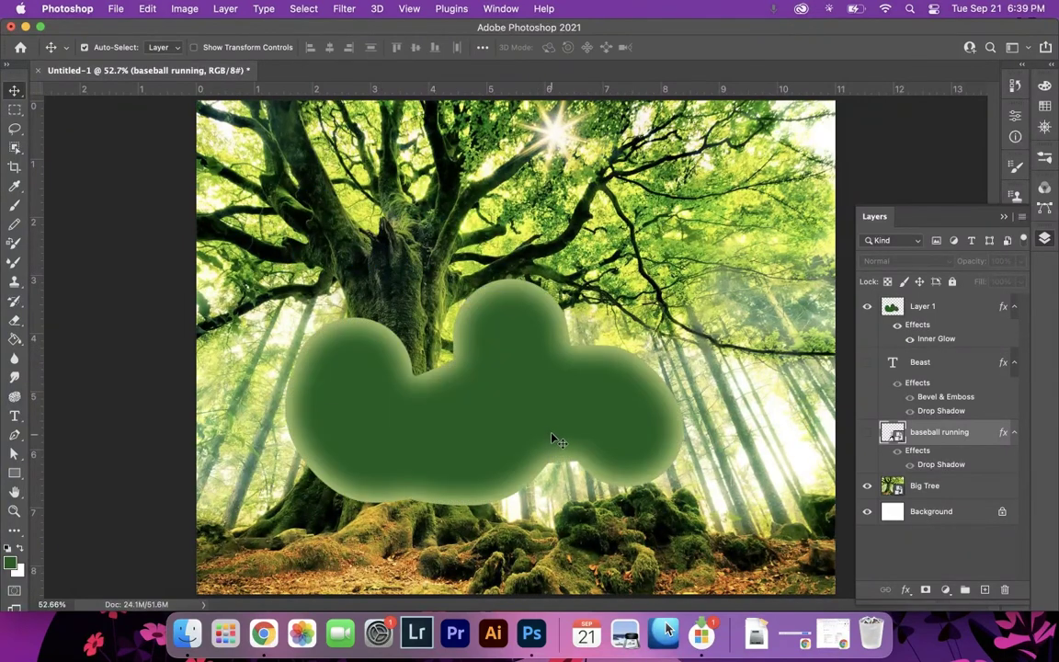
pyautogui.moveTo(552, 439); pyautogui.dragTo(569, 455)
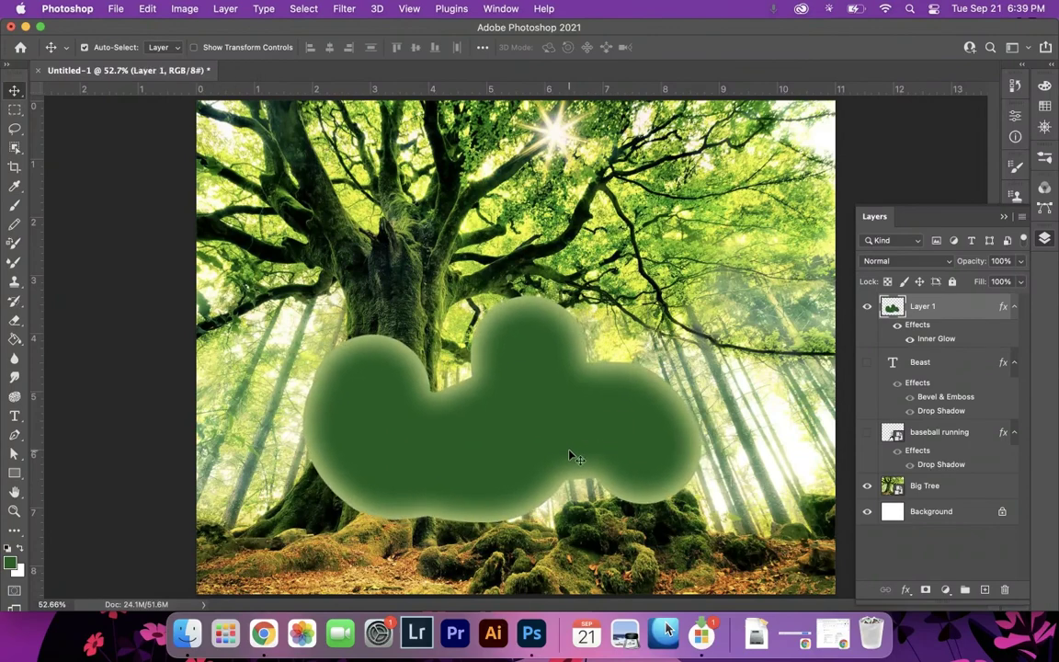